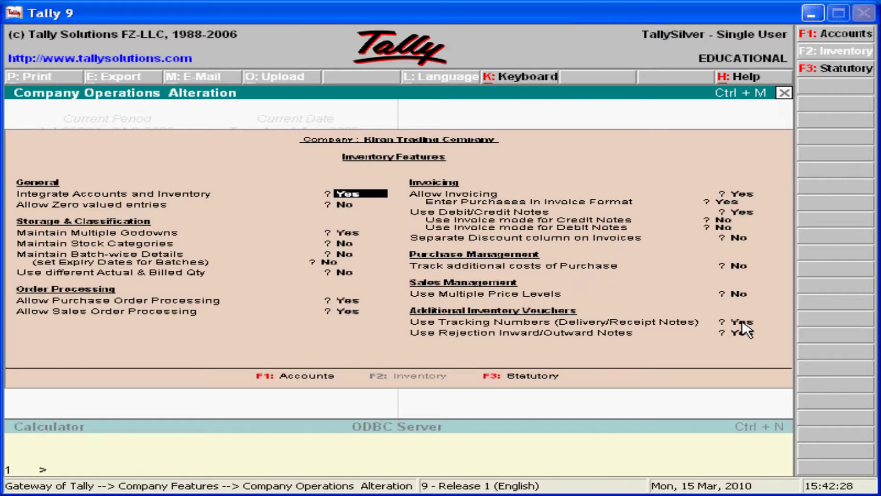
# Step: Keep Use Tracking Numbers (Delivery/Receipt Notes) set to Yes, accept the inventory features and return to the Gateway of Tally
pyautogui.click(742, 323)
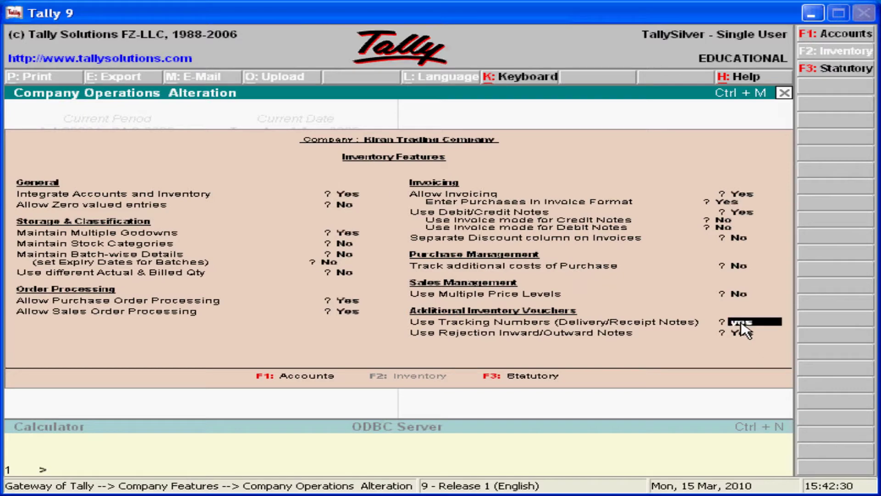
pyautogui.hotkey('ctrl', 'a')
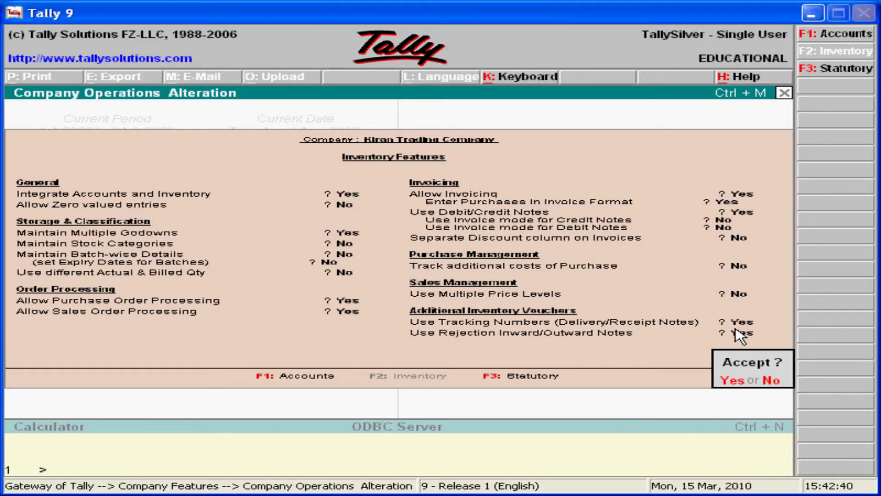
pyautogui.press('y')
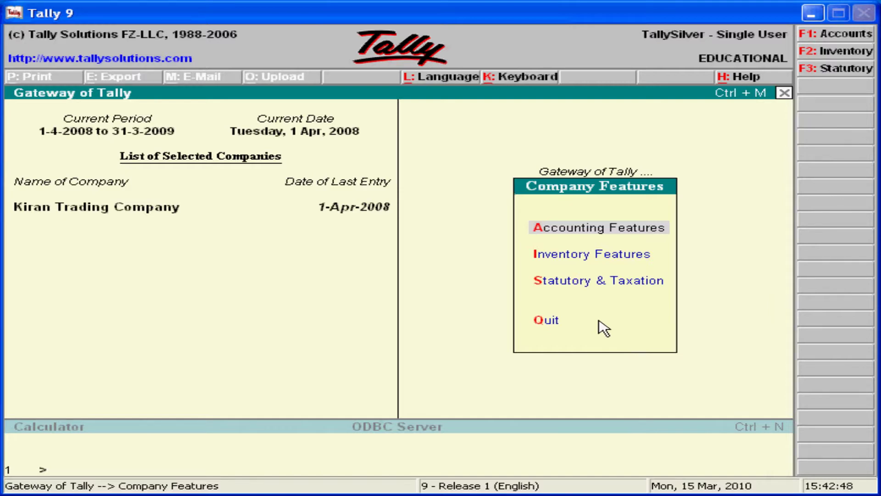
pyautogui.press('Escape')
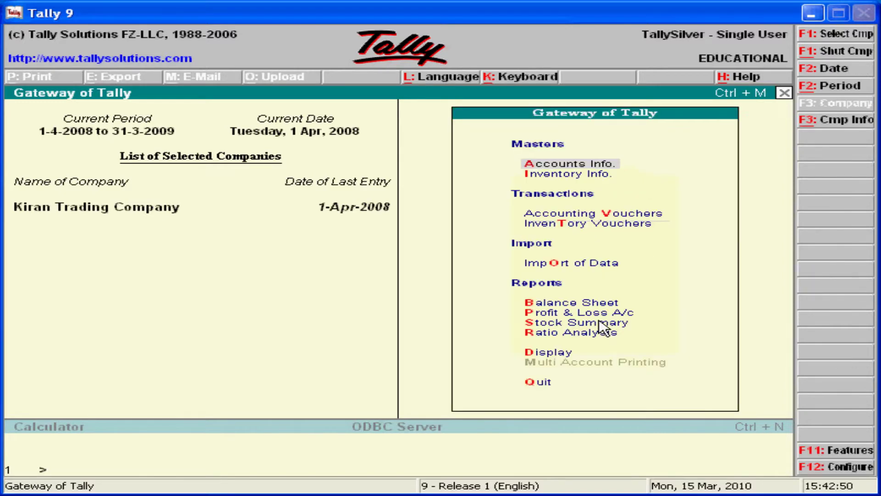
# Step: Open inventory voucher entry and switch the new voucher to a Receipt Note
pyautogui.press('Down')
pyautogui.press('Down')
pyautogui.press('Down')
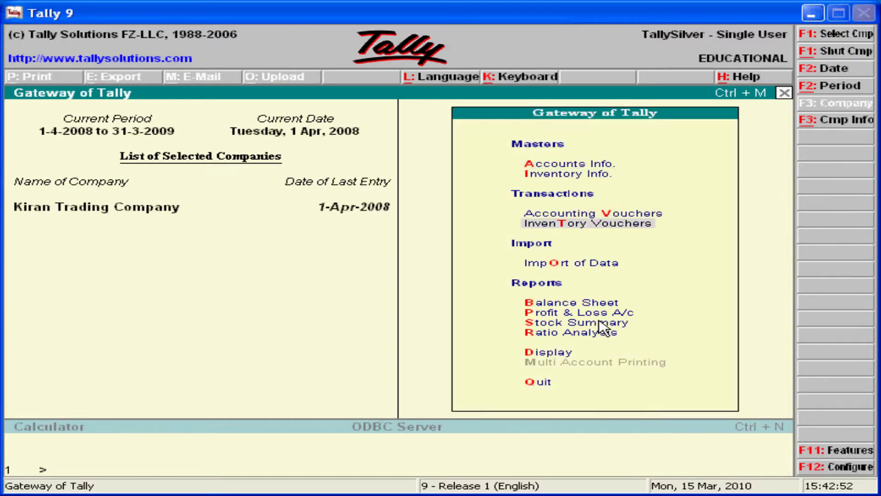
pyautogui.press('Return')
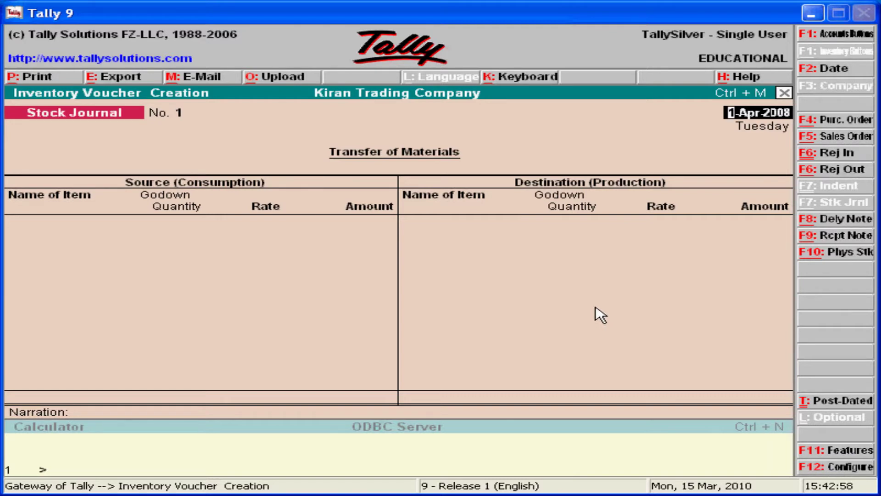
pyautogui.click(845, 236)
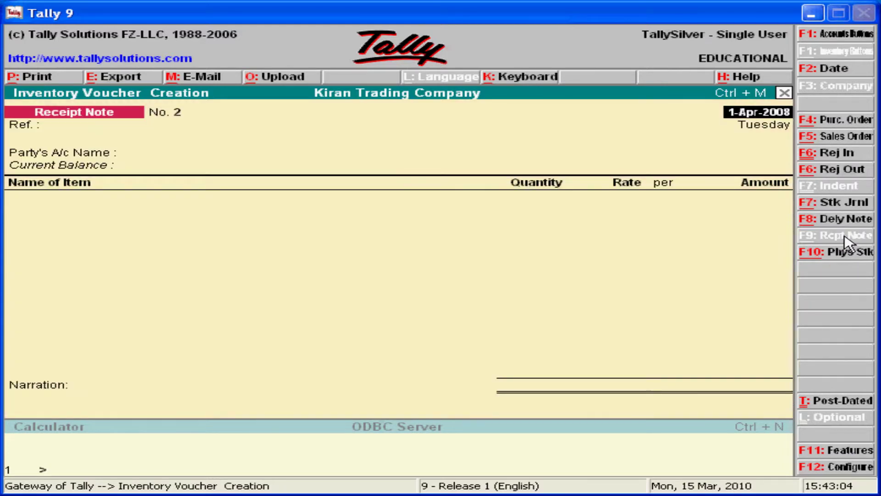
# Step: Keep the date 1-Apr-2008, leave the reference blank and choose Prakash Co. as the receipt note's party account
pyautogui.press('Return')
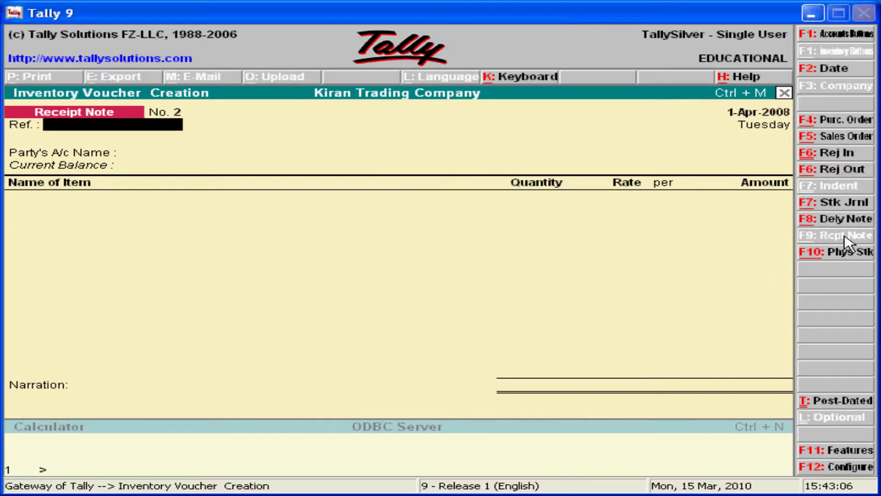
pyautogui.press('Return')
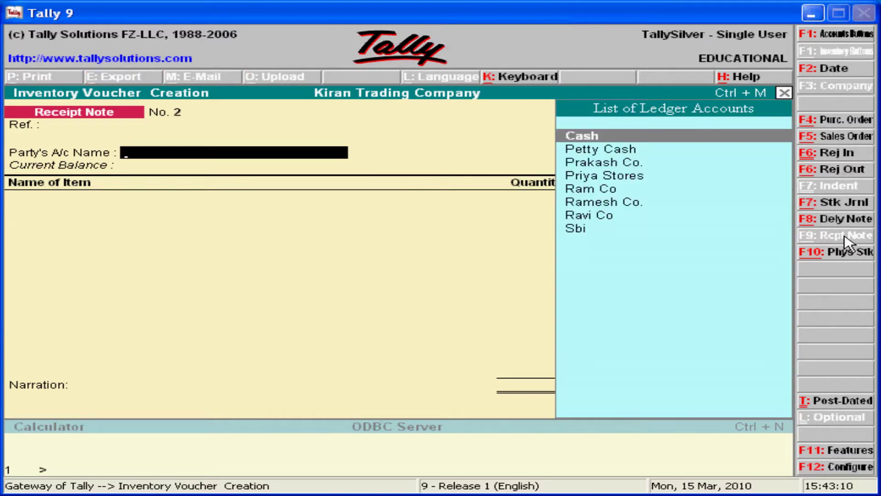
pyautogui.press('Down')
pyautogui.press('Down')
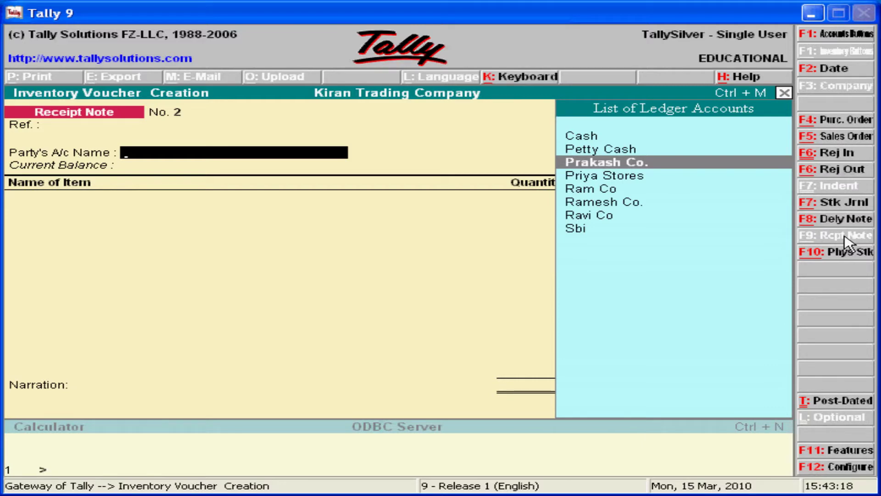
pyautogui.press('Return')
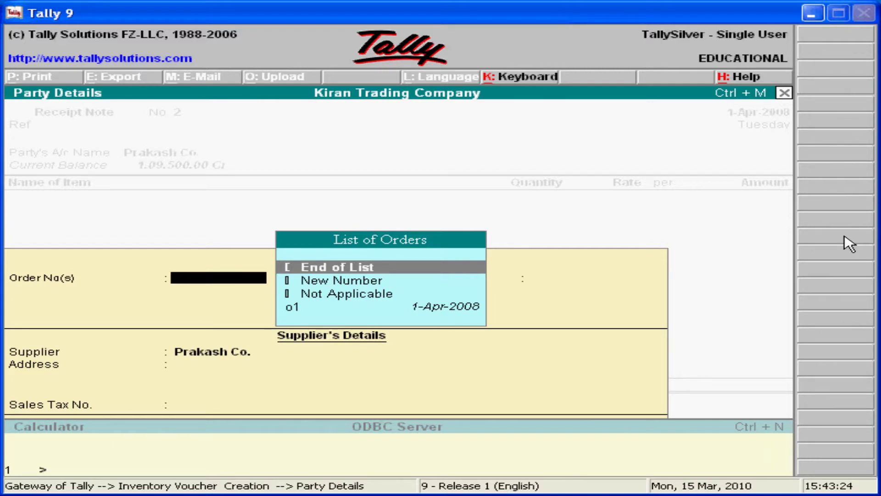
# Step: Enter a new order number dated 1-Apr-2008 in the party details and leave the supplier's details blank
pyautogui.press('Down')
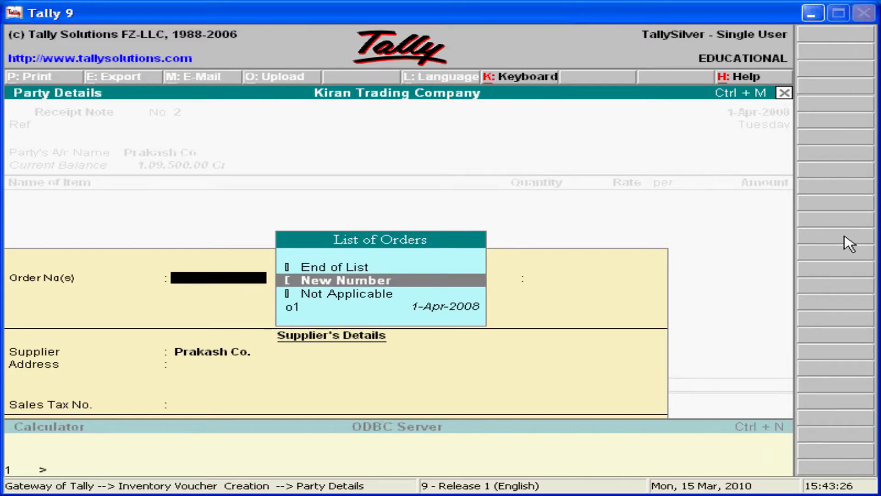
pyautogui.press('Return')
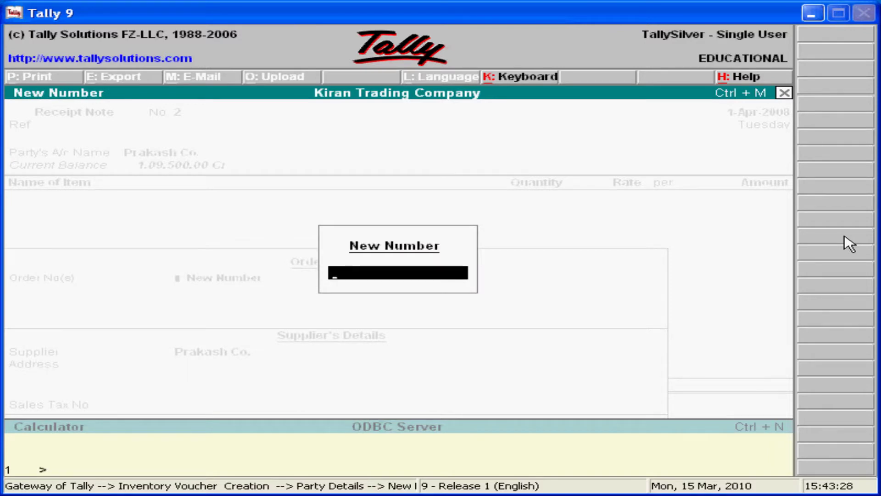
pyautogui.write('05')
pyautogui.press('Return')
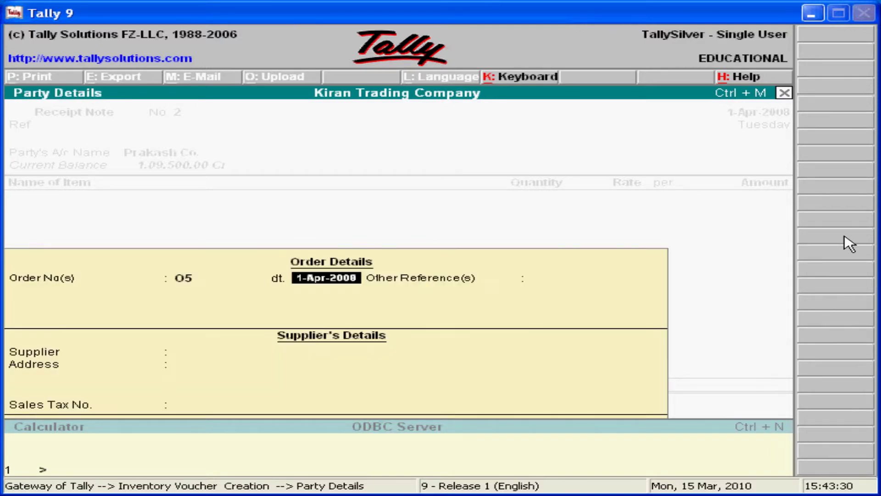
pyautogui.press('Return')
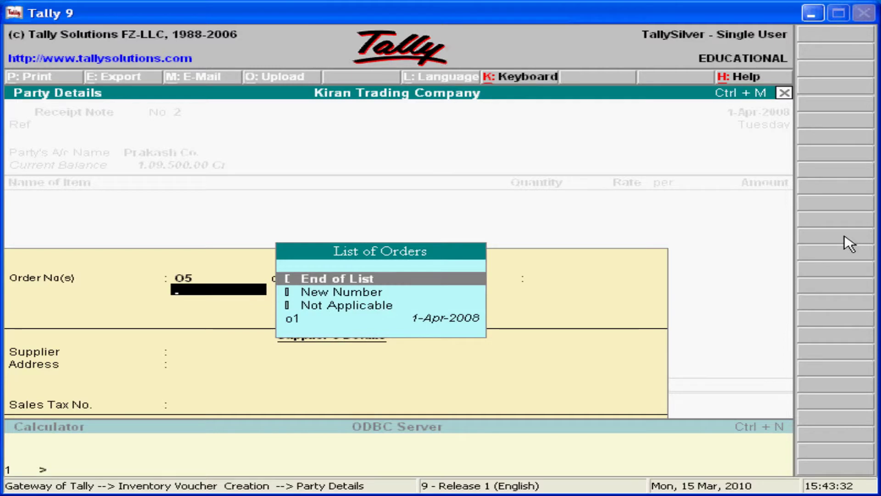
pyautogui.press('Return')
pyautogui.press('Return')
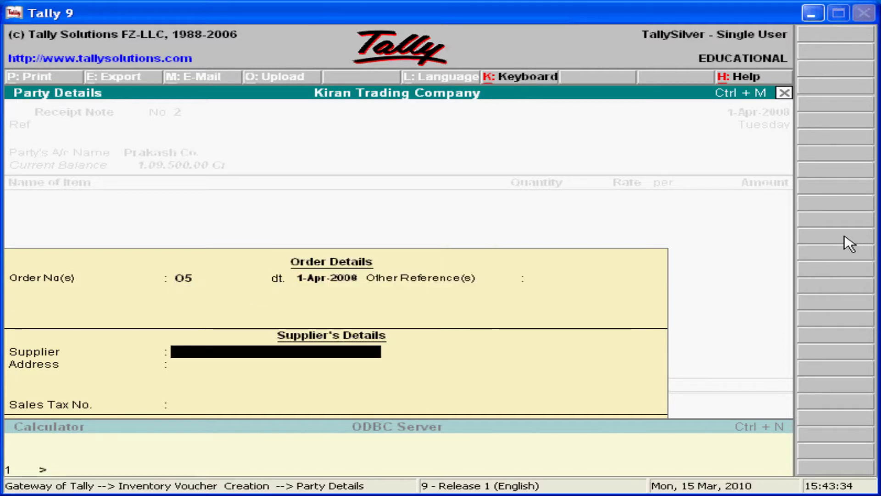
pyautogui.press('Return')
pyautogui.press('Return')
pyautogui.press('Return')
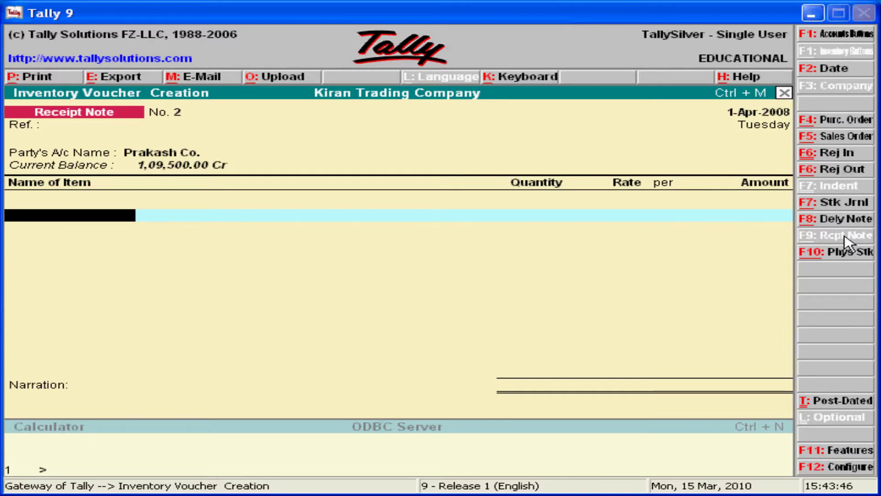
# Step: Add Ceiling Fan as the receipt note's item and allocate it to tracking number 2
pyautogui.write('G')
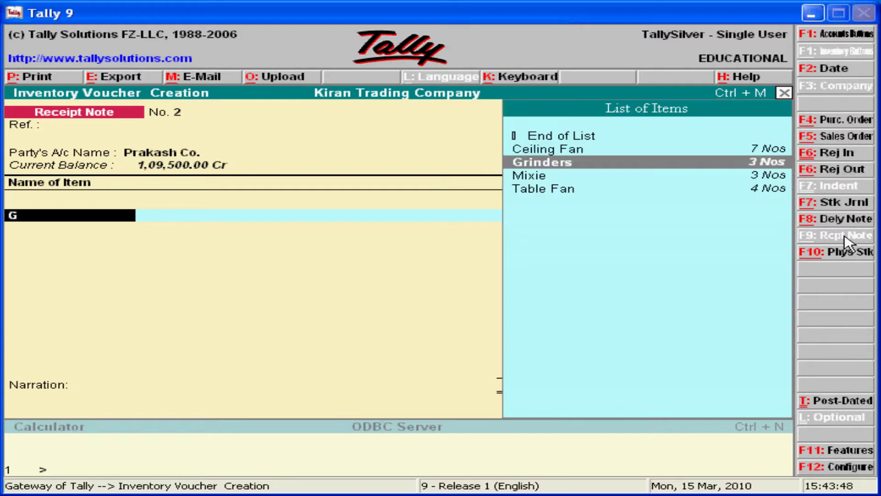
pyautogui.press('Up')
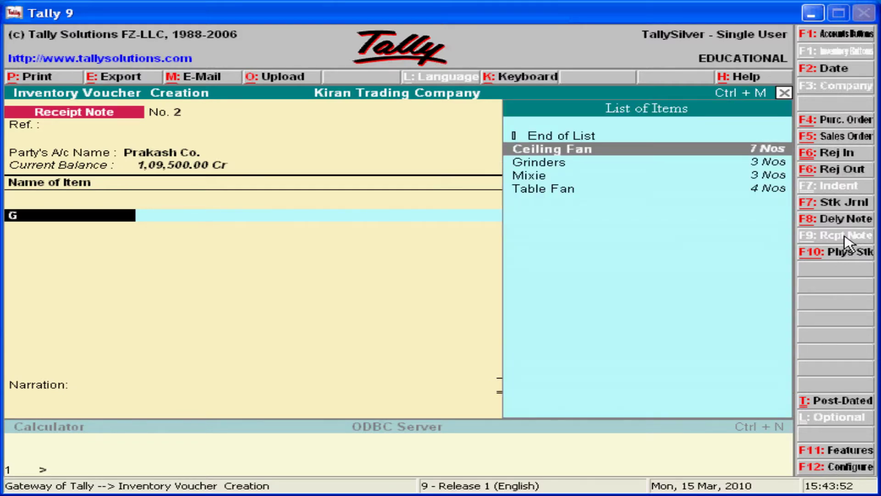
pyautogui.press('Return')
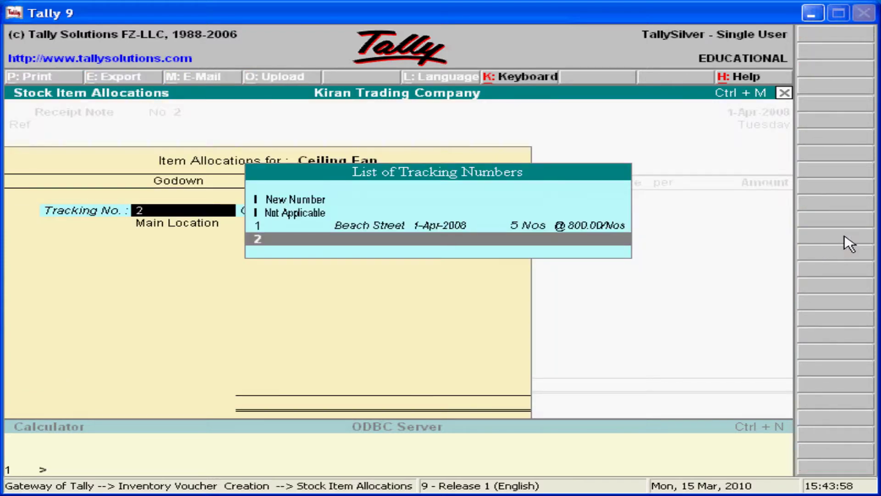
pyautogui.press('Up')
pyautogui.press('Down')
pyautogui.press('Up')
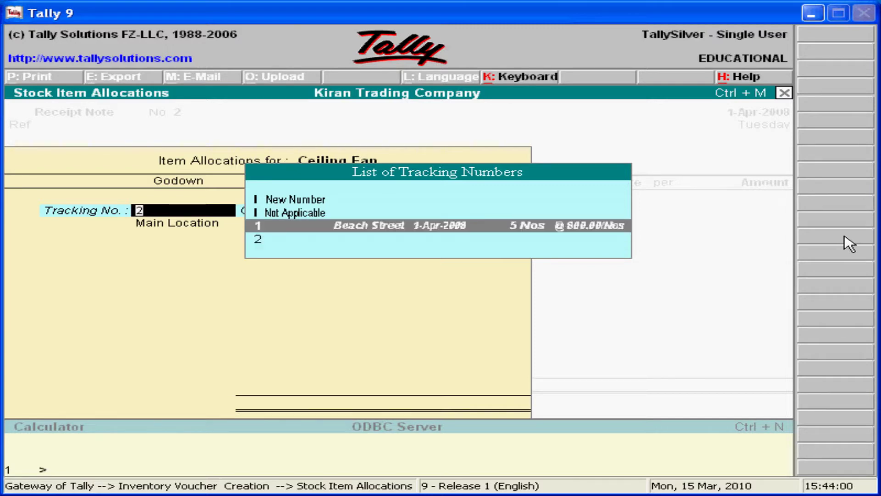
pyautogui.press('Down')
pyautogui.press('Up')
pyautogui.press('Down')
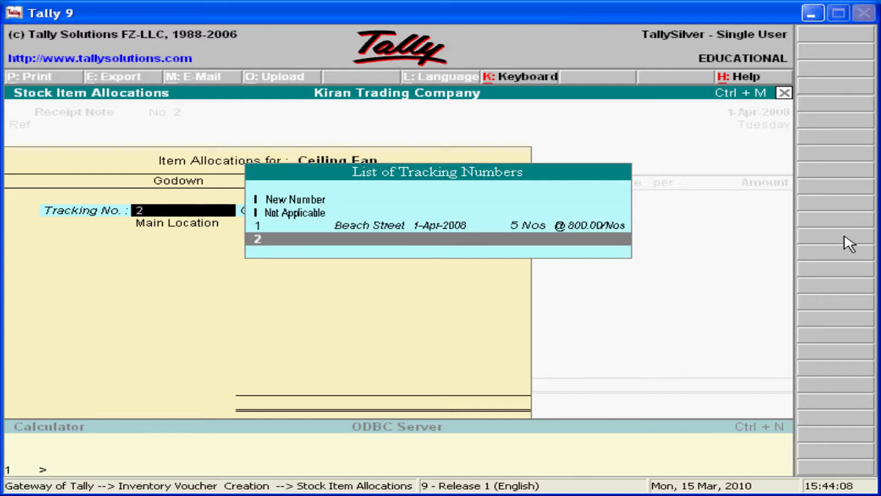
pyautogui.press('Return')
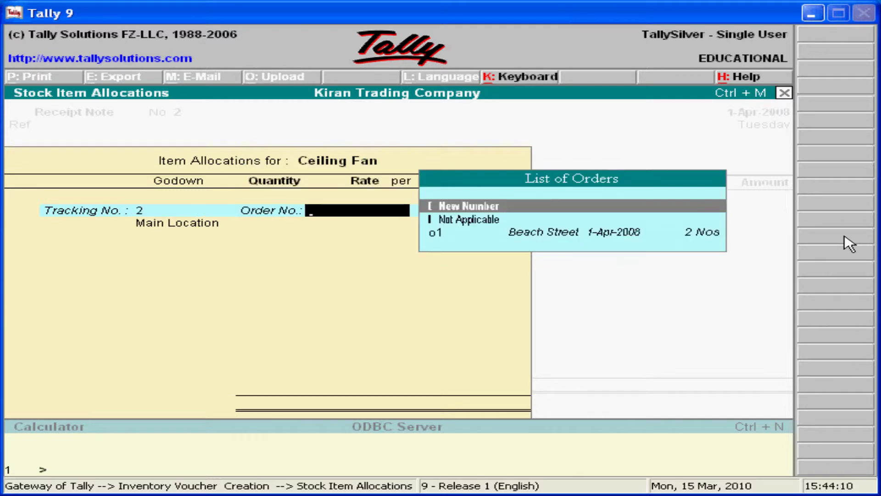
# Step: Give the Ceiling Fan allocation the same new order number as the party details, due on 1-Apr-2009
pyautogui.press('Down')
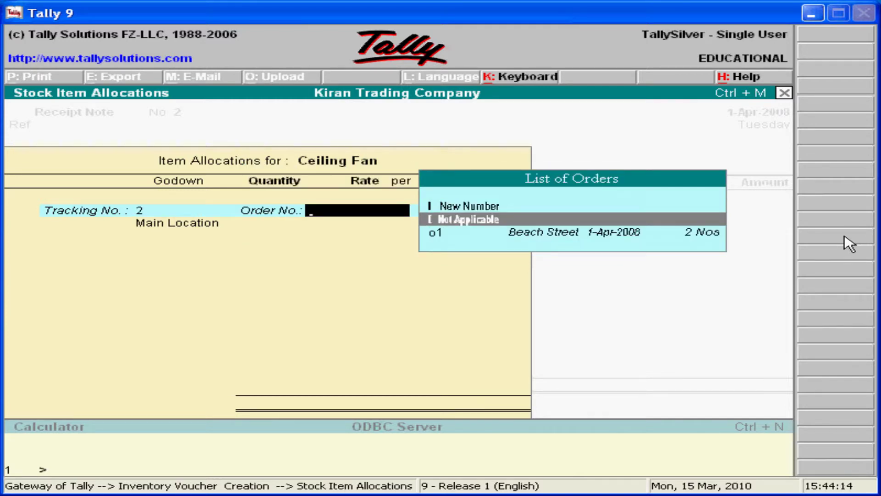
pyautogui.press('Down')
pyautogui.press('Up')
pyautogui.press('Up')
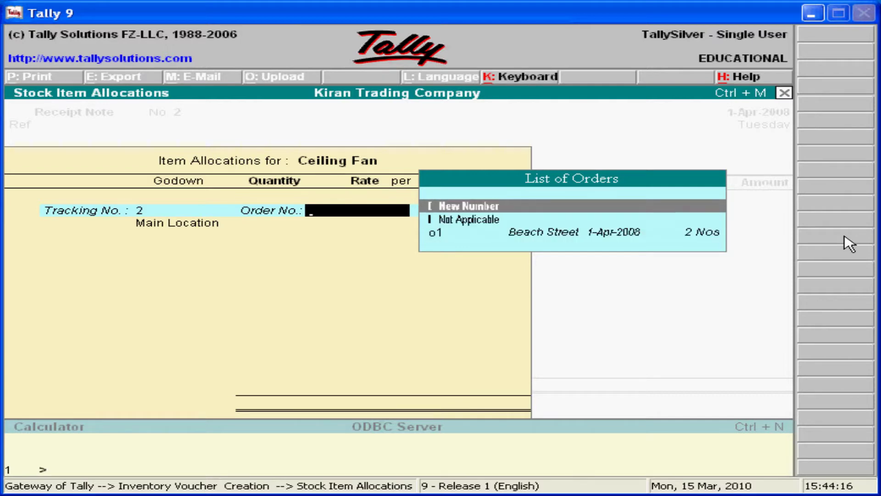
pyautogui.press('Return')
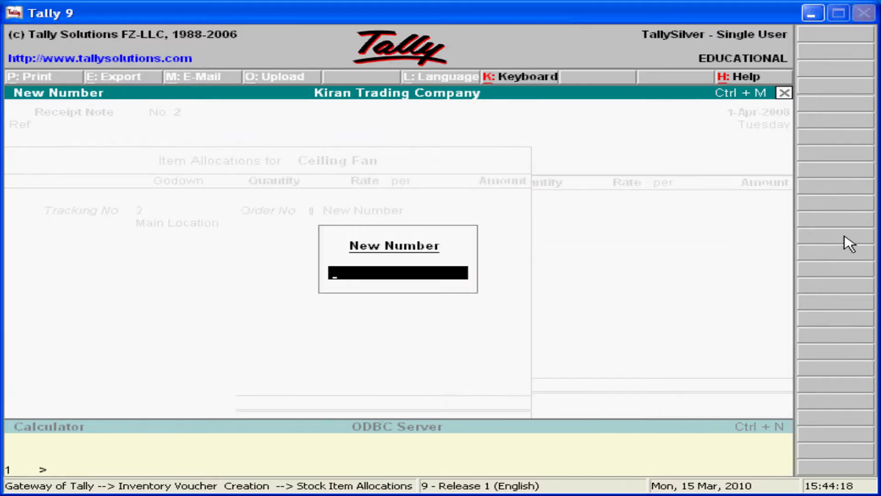
pyautogui.write('05')
pyautogui.press('Return')
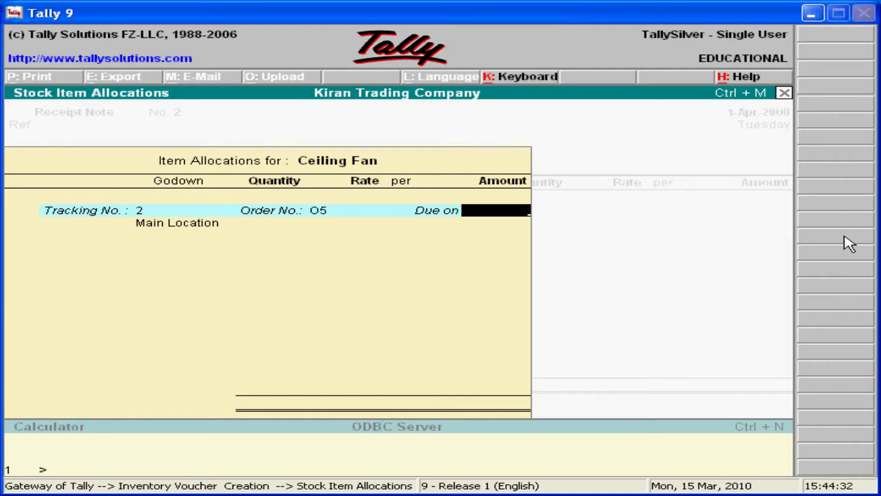
pyautogui.write('1-4-2009')
pyautogui.press('Return')
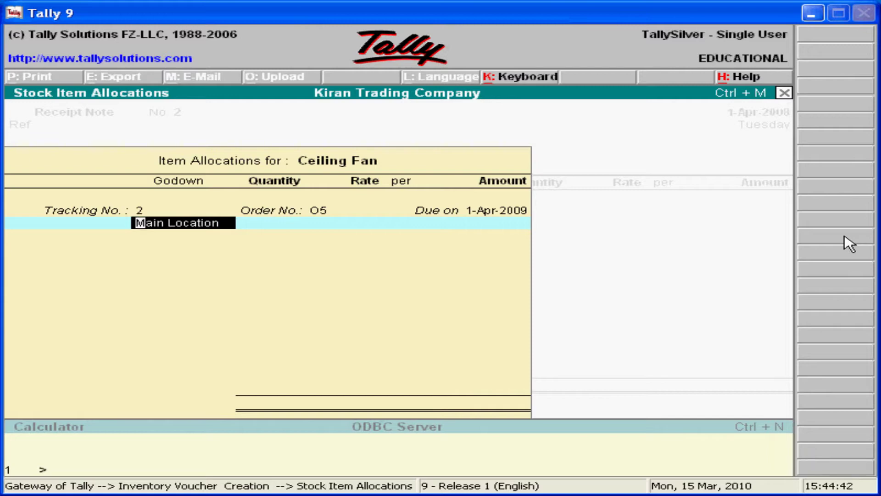
# Step: Allocate 15 Nos of Ceiling Fan to Main Location at a rate of 800.00 per Nos and end the tracking list
pyautogui.press('Return')
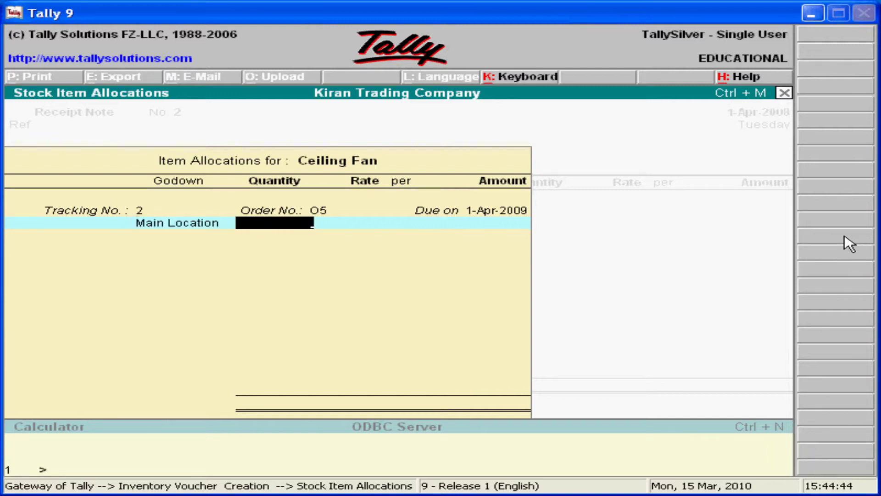
pyautogui.write('5')
pyautogui.press('BackSpace')
pyautogui.write('15')
pyautogui.press('Return')
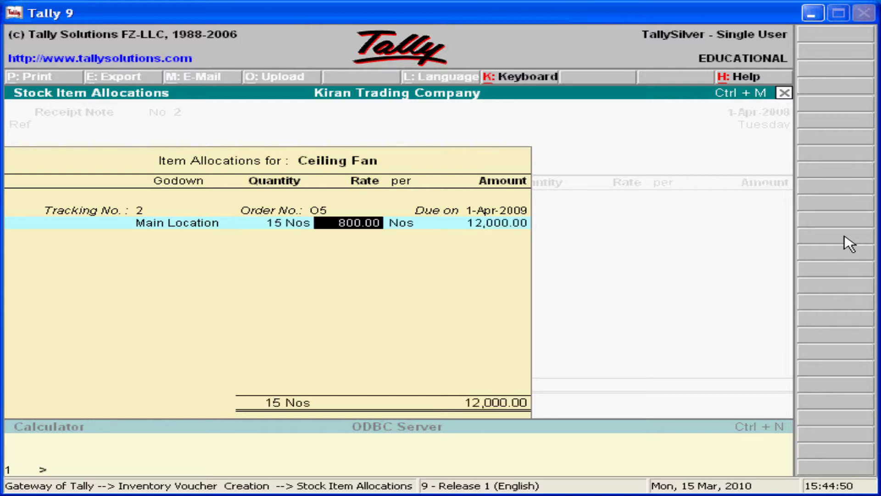
pyautogui.press('Return')
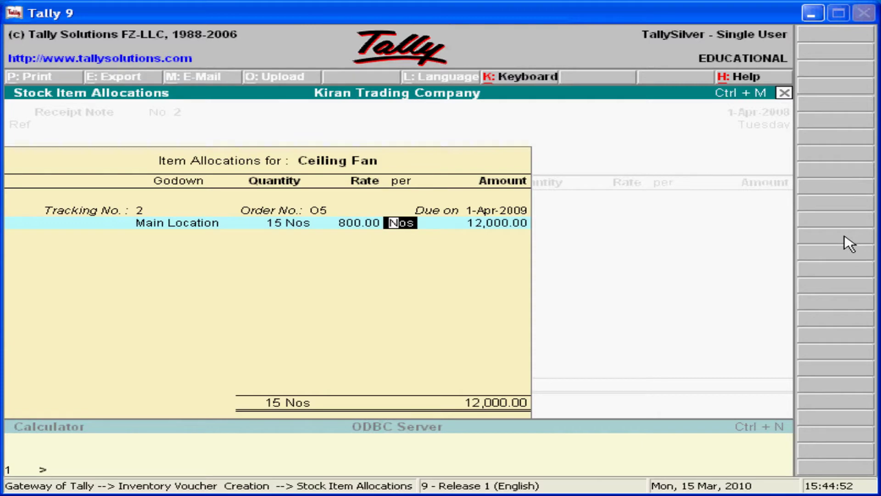
pyautogui.press('Return')
pyautogui.press('Return')
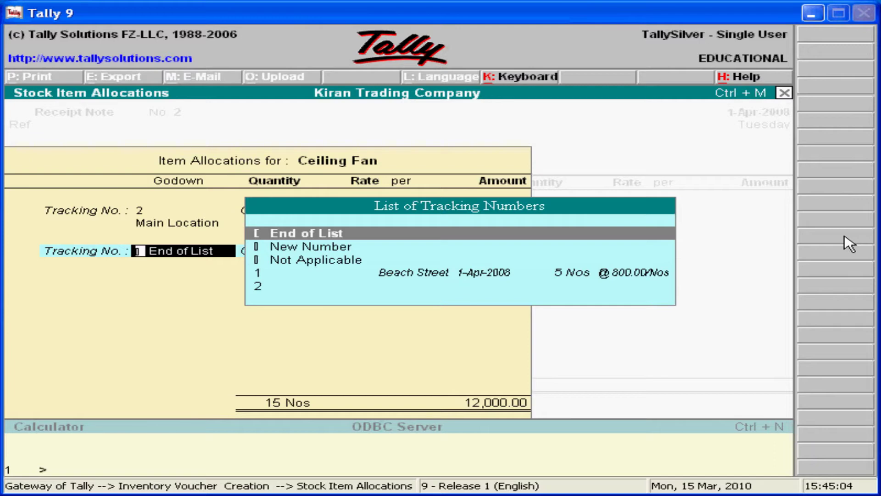
pyautogui.press('Down')
pyautogui.press('Up')
pyautogui.press('Return')
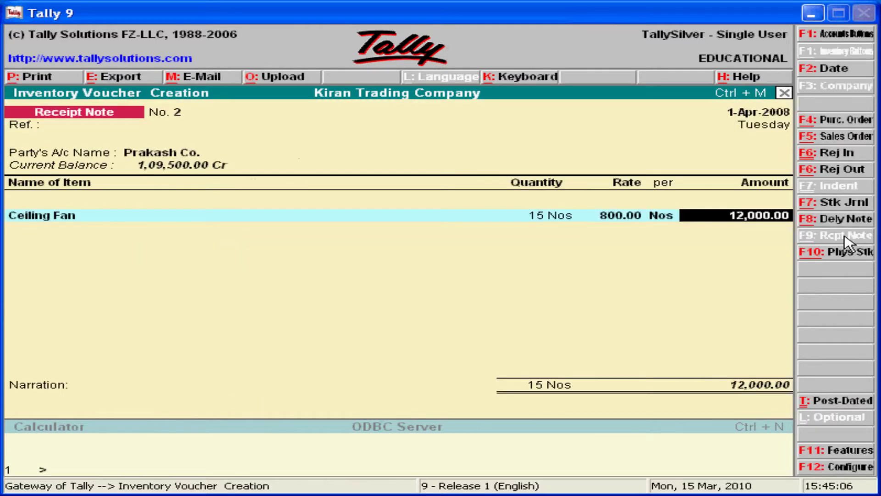
# Step: Assign the Ceiling Fan amount of 12,000.00 to the Credit Purchases ledger in the receipt note's accounting details
pyautogui.press('Return')
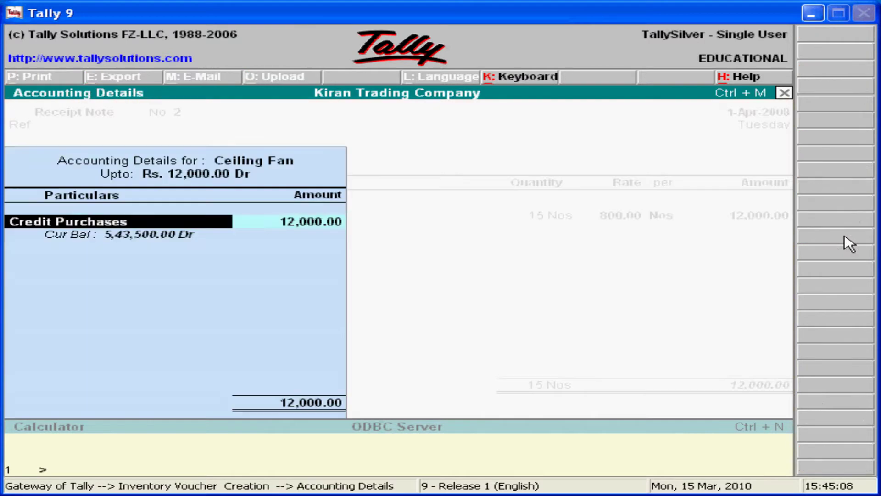
pyautogui.press('Return')
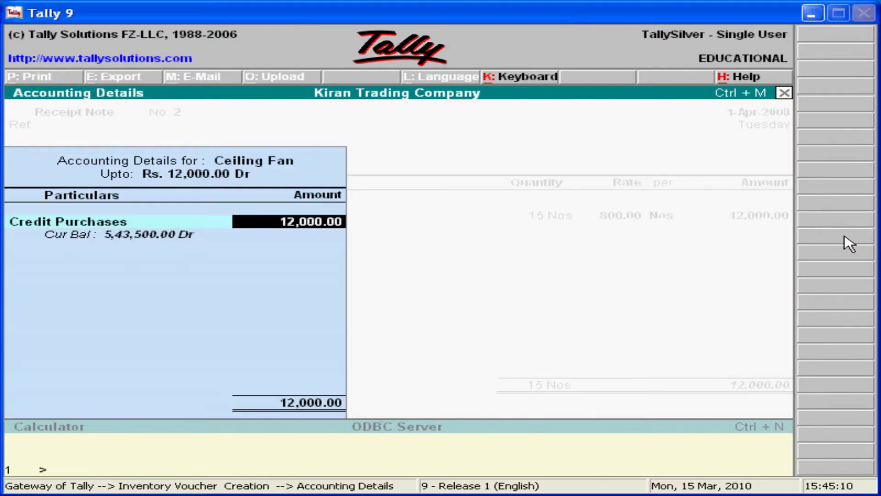
pyautogui.press('Return')
pyautogui.press('Return')
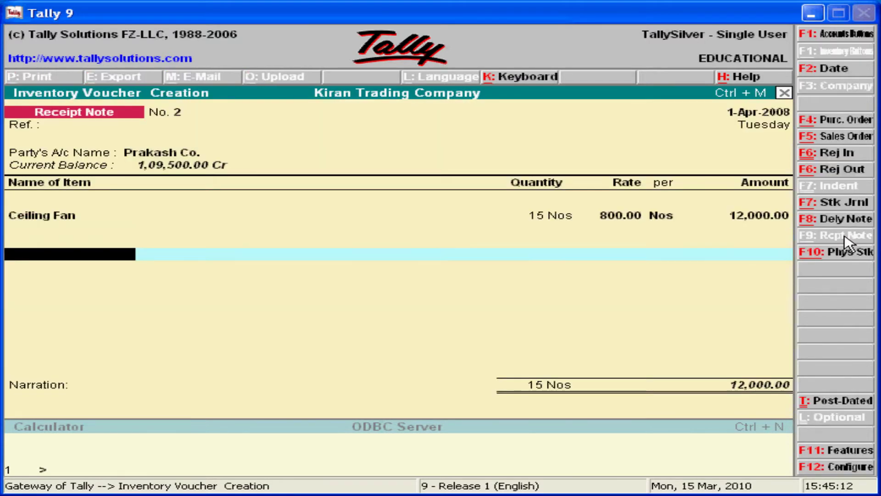
# Step: End the item list with a blank narration, save the receipt note and quit voucher entry
pyautogui.press('Return')
pyautogui.press('Return')
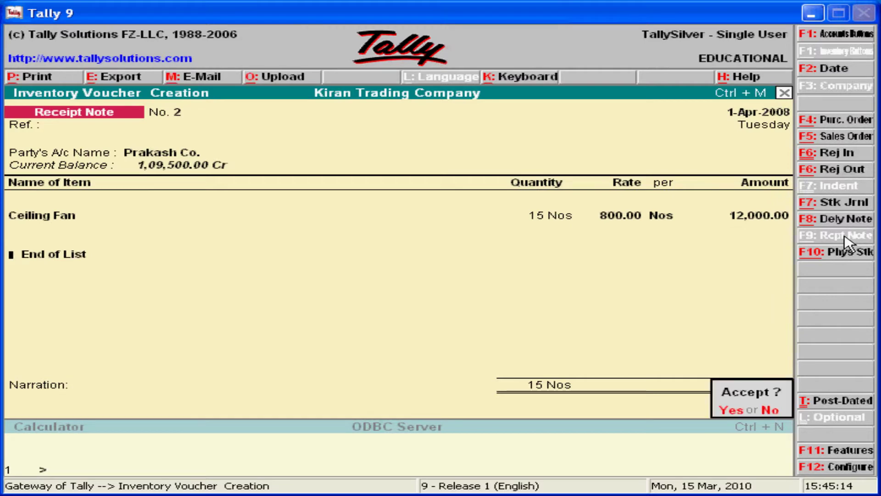
pyautogui.press('Return')
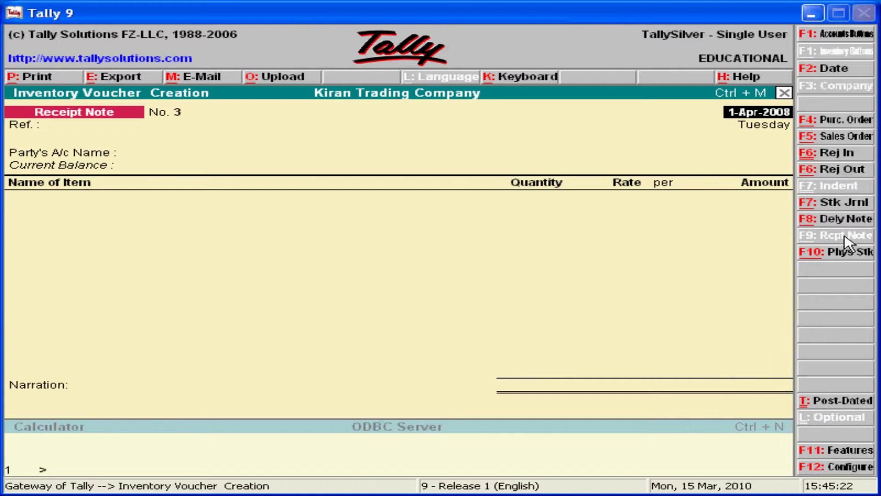
pyautogui.press('BackSpace')
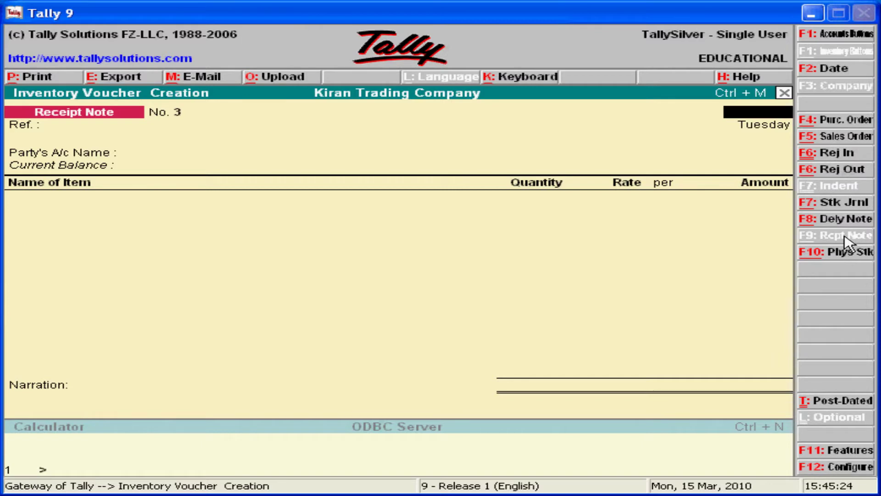
pyautogui.press('Escape')
pyautogui.press('y')
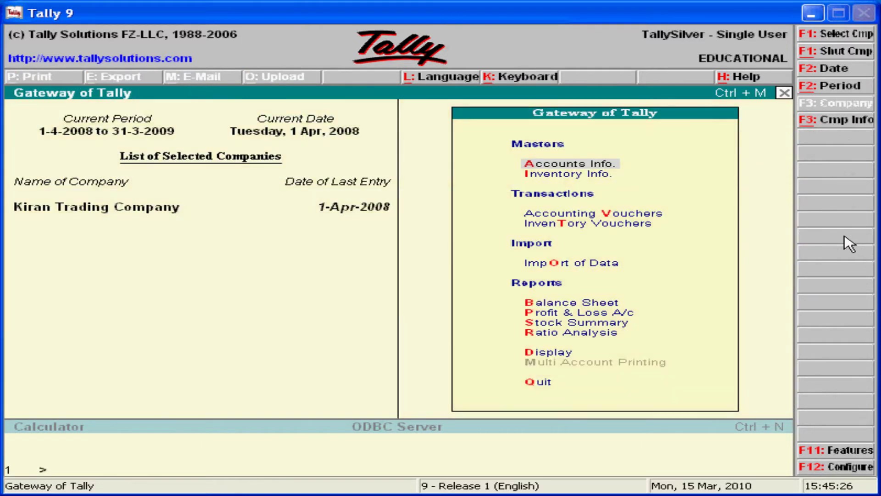
# Step: Display the Purchase Bills Pending report from the statements of inventory
pyautogui.press('d')
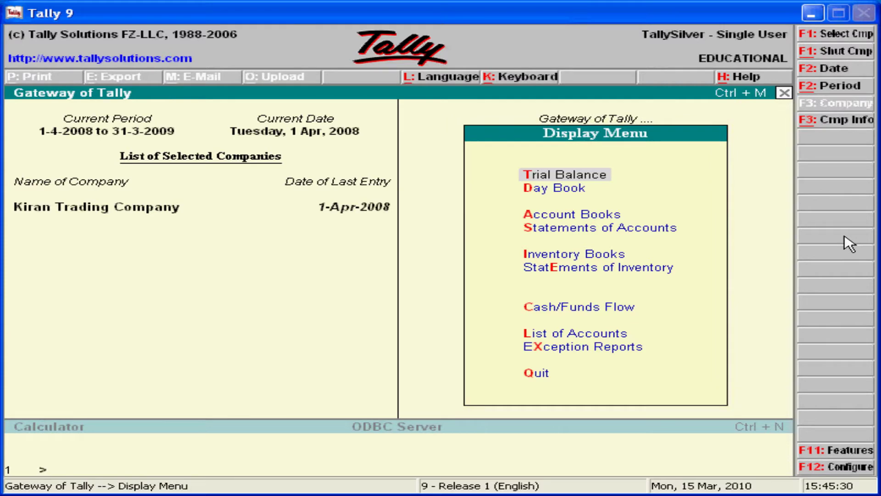
pyautogui.press('Down')
pyautogui.press('Down')
pyautogui.press('Down')
pyautogui.press('Down')
pyautogui.press('Down')
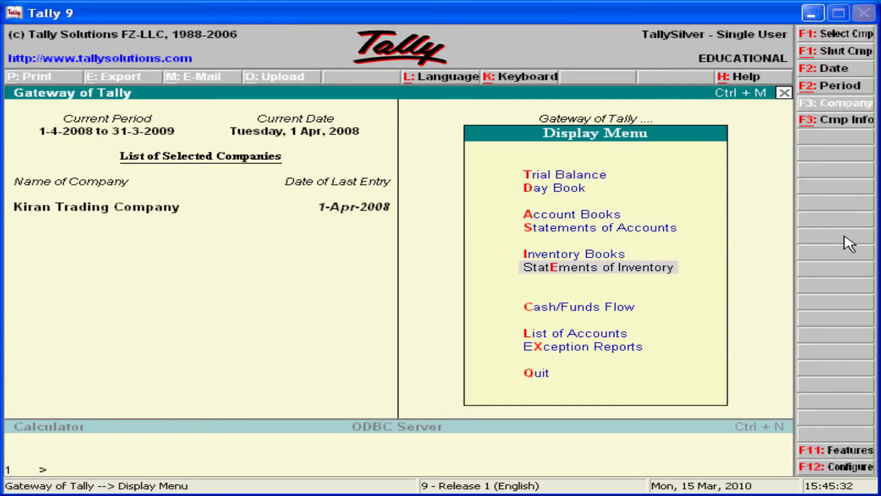
pyautogui.press('Return')
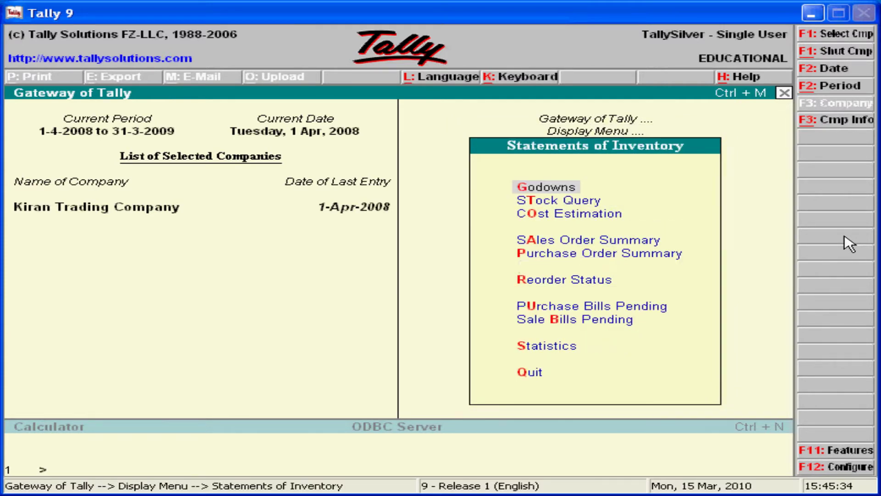
pyautogui.press('Down')
pyautogui.press('Down')
pyautogui.press('Down')
pyautogui.press('Down')
pyautogui.press('Down')
pyautogui.press('Down')
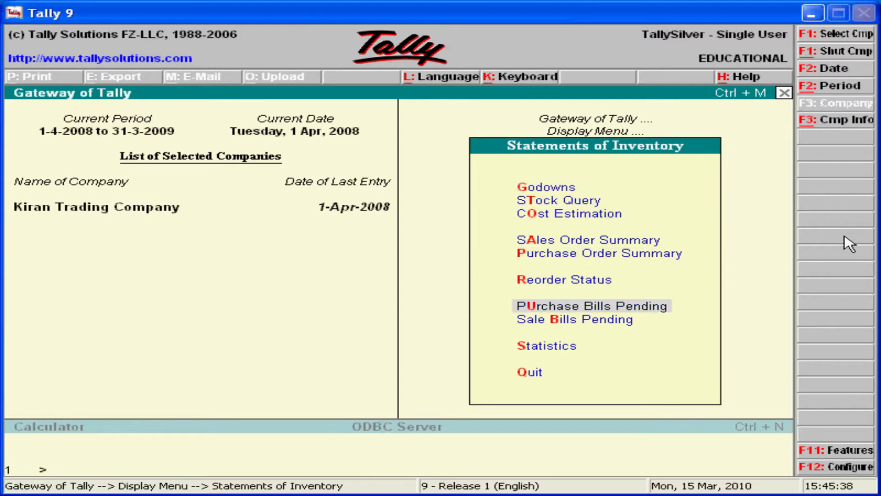
pyautogui.press('Return')
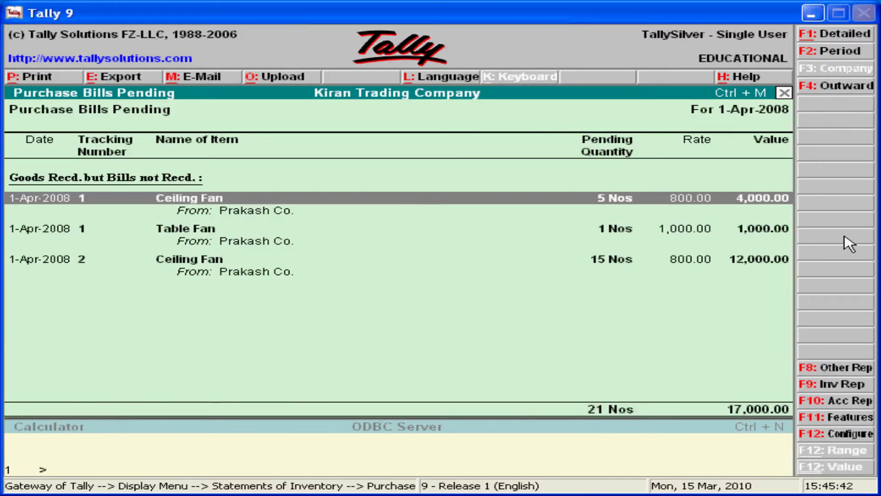
# Step: Review the goods received from Prakash Co. without bills and return to the Gateway of Tally
pyautogui.press('Down')
pyautogui.press('Down')
pyautogui.press('Up')
pyautogui.press('Up')
pyautogui.press('Down')
pyautogui.press('Down')
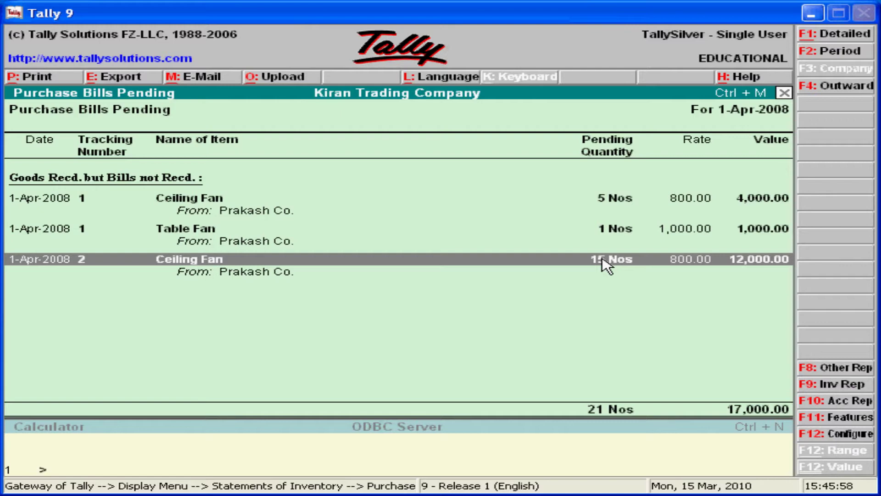
pyautogui.press('Escape')
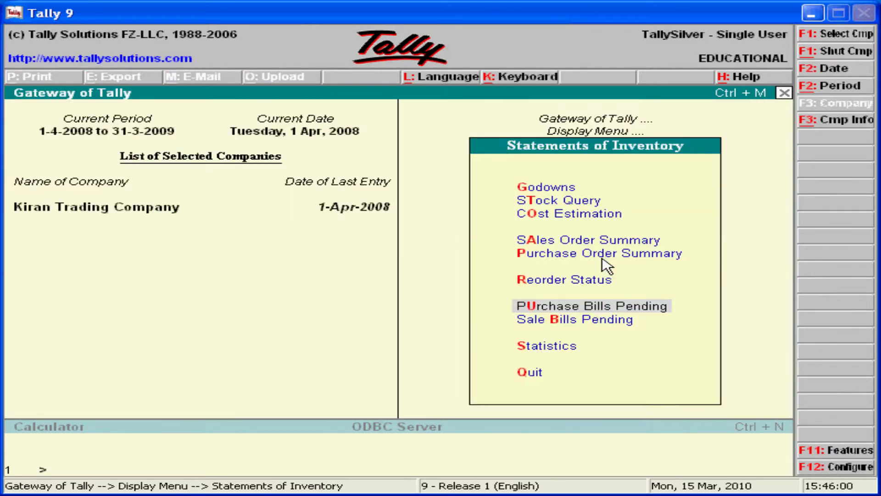
pyautogui.press('Escape')
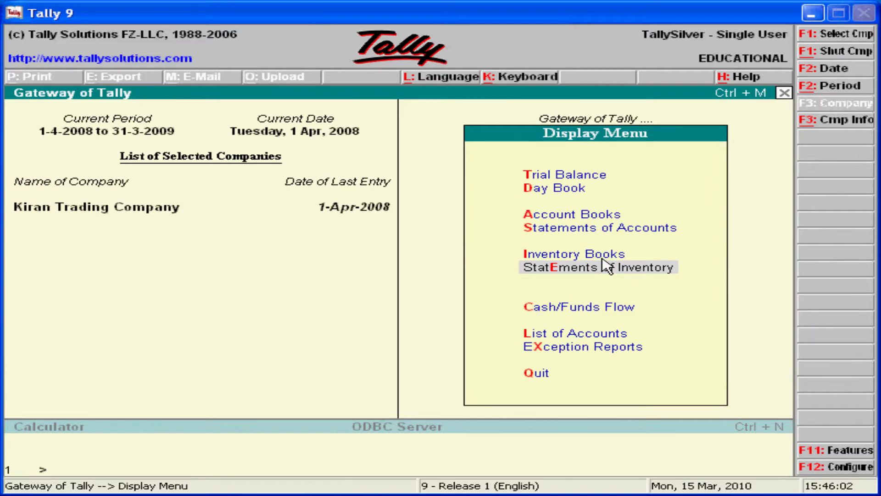
pyautogui.press('Escape')
# Step: Start a new purchase voucher in Accounting Vouchers
pyautogui.press('Up')
pyautogui.press('Up')
pyautogui.press('Up')
pyautogui.press('Up')
pyautogui.press('Up')
pyautogui.press('Up')
pyautogui.press('Up')
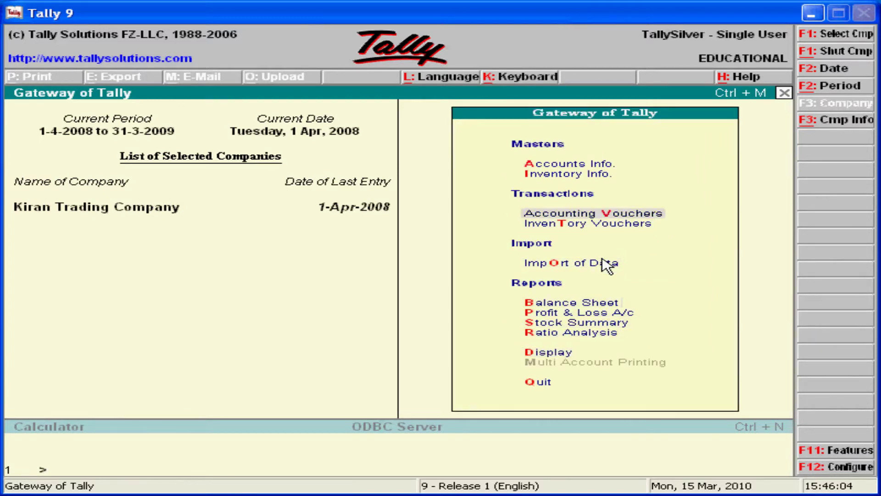
pyautogui.press('Up')
pyautogui.press('Down')
pyautogui.press('Return')
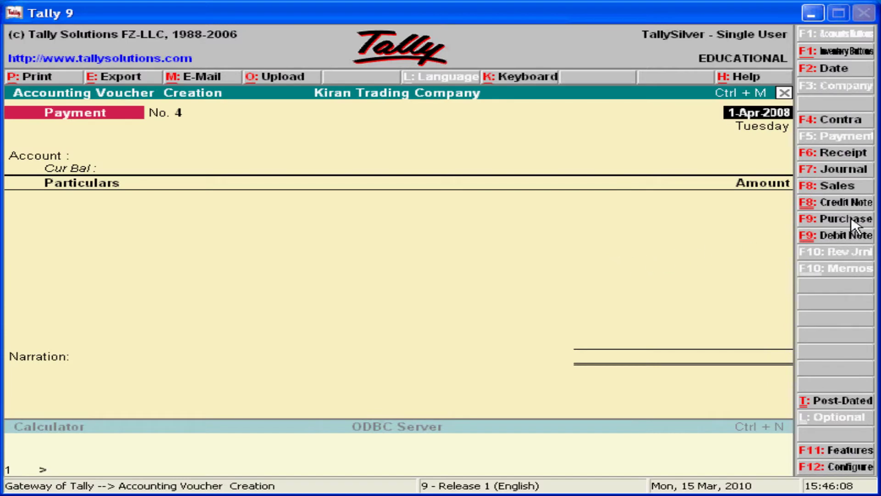
pyautogui.click(838, 221)
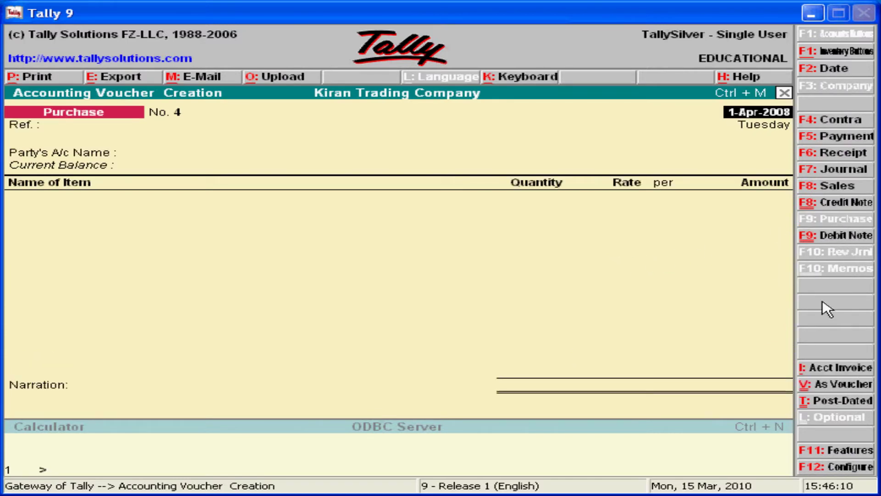
# Step: Keep the voucher reference blank and choose Prakash Co. as the party account for the purchase
pyautogui.press('Return')
pyautogui.press('Return')
pyautogui.press('Down')
pyautogui.press('Down')
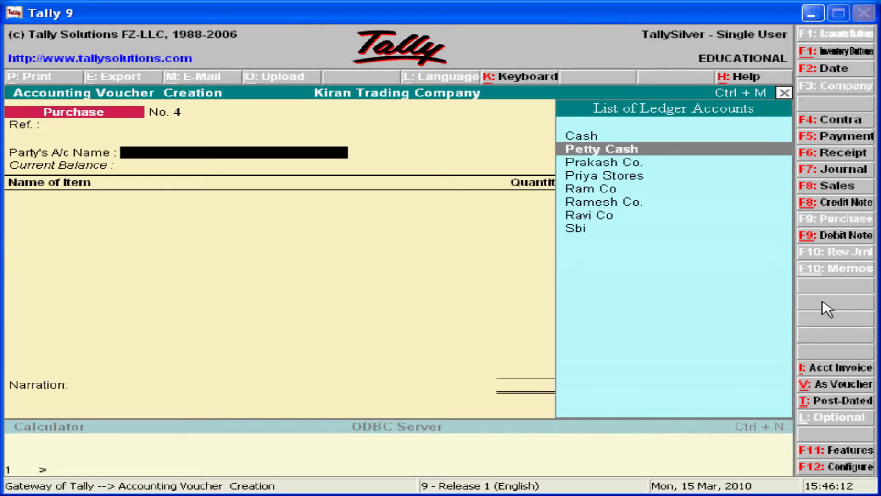
pyautogui.press('Return')
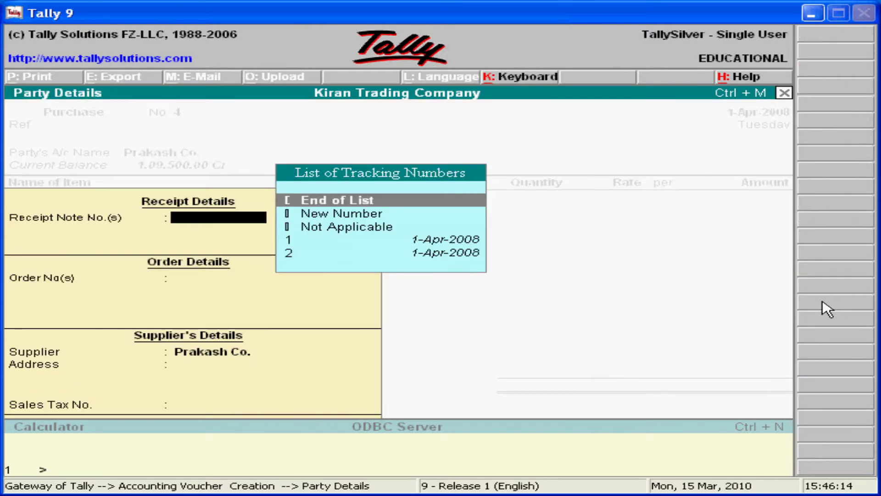
# Step: Link receipt note 2 in the party details, end the tracking list and leave the supplier's details blank
pyautogui.press('Down')
pyautogui.press('Down')
pyautogui.press('Down')
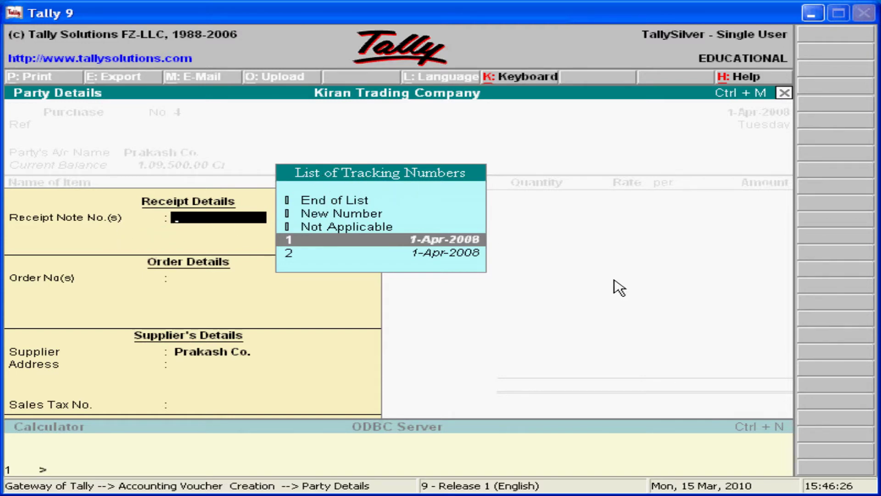
pyautogui.press('Down')
pyautogui.press('Return')
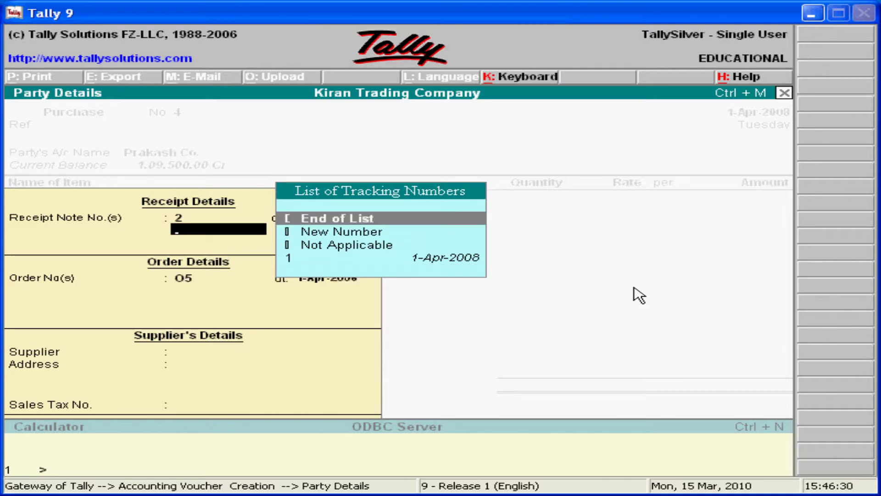
pyautogui.press('Return')
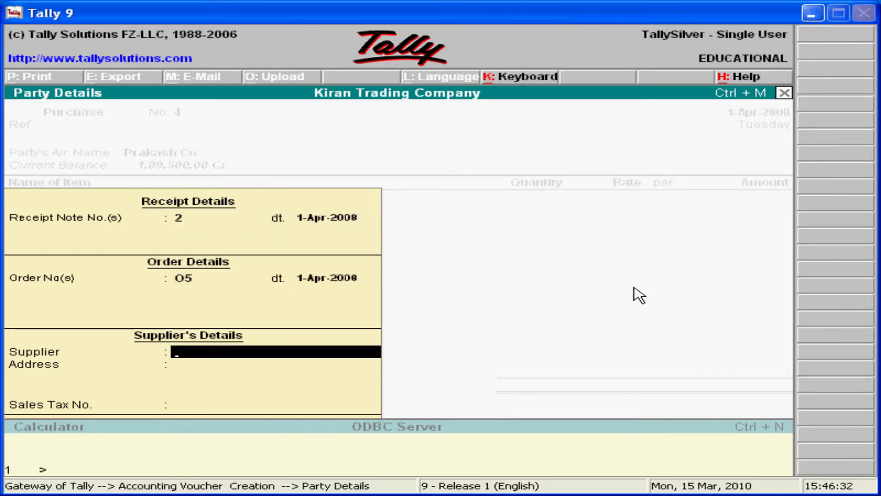
pyautogui.press('Return')
pyautogui.press('Return')
pyautogui.press('Return')
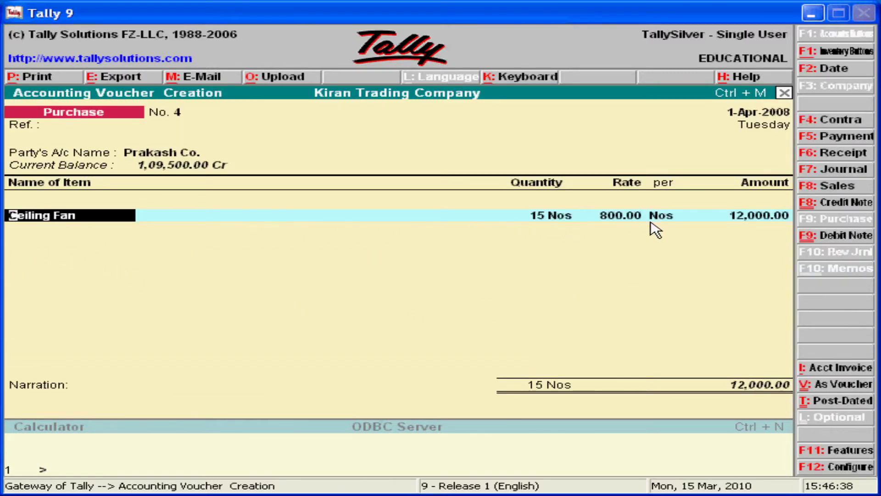
# Step: Accept the Ceiling Fan allocation against tracking number 2: 15 Nos at Main Location at 800.00 per Nos
pyautogui.press('Return')
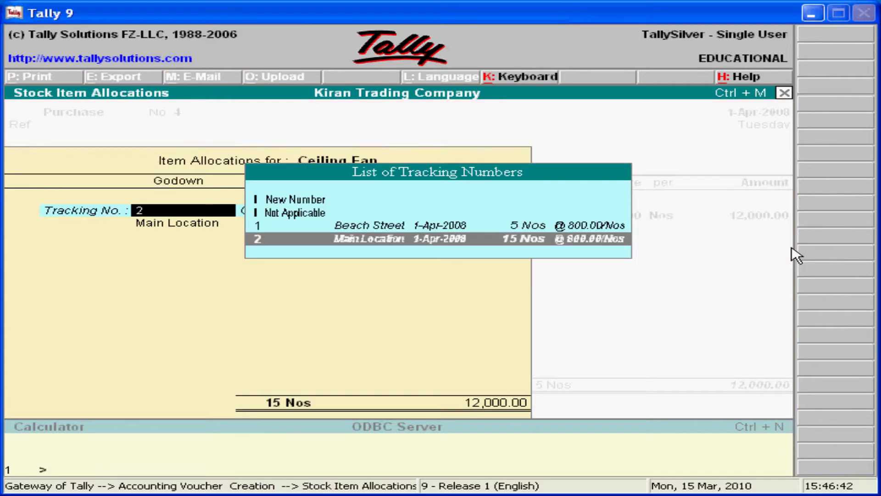
pyautogui.press('Return')
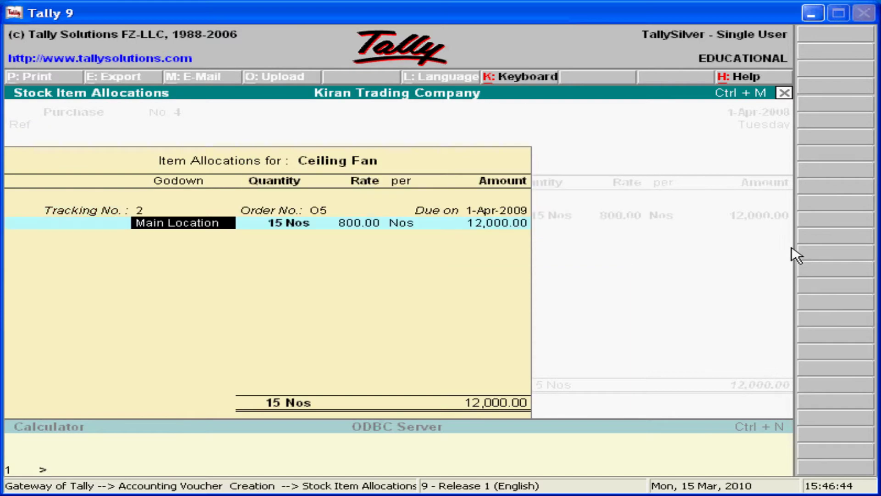
pyautogui.press('Return')
pyautogui.press('Return')
pyautogui.press('Return')
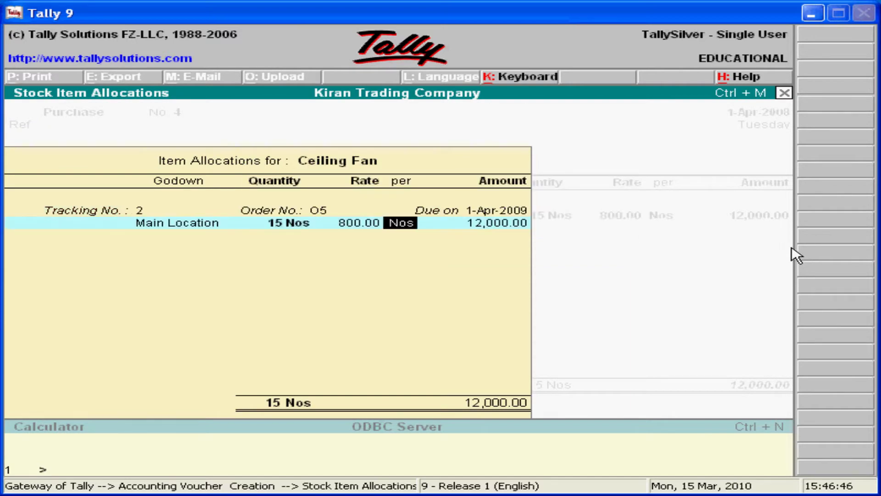
pyautogui.press('Return')
pyautogui.press('Return')
pyautogui.press('Return')
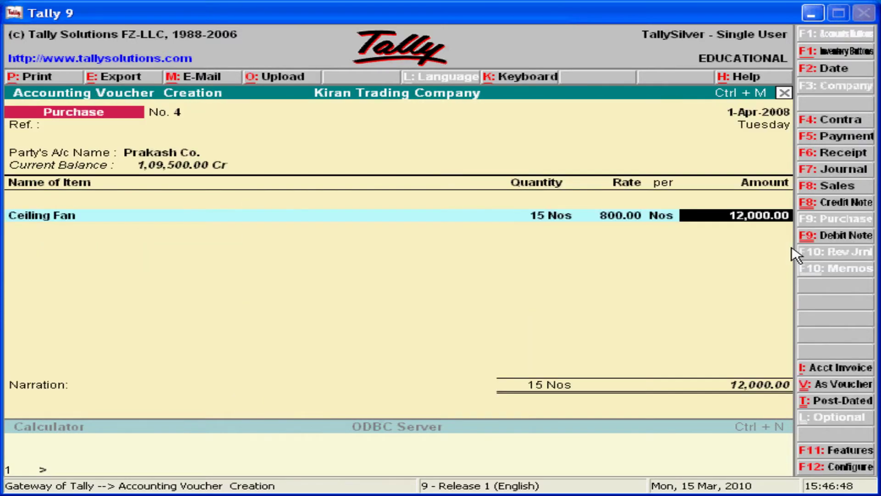
# Step: Assign the purchase voucher's Ceiling Fan amount of 12,000.00 to the Credit Purchases ledger
pyautogui.press('Return')
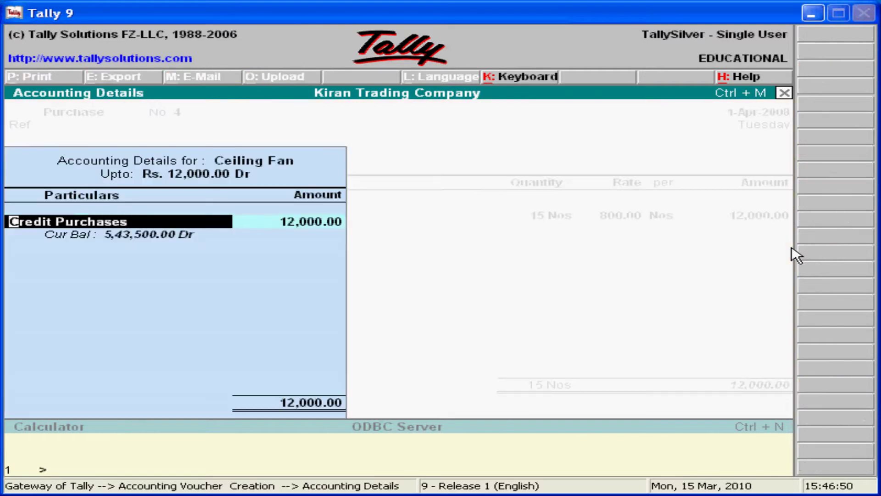
pyautogui.press('Return')
pyautogui.press('Return')
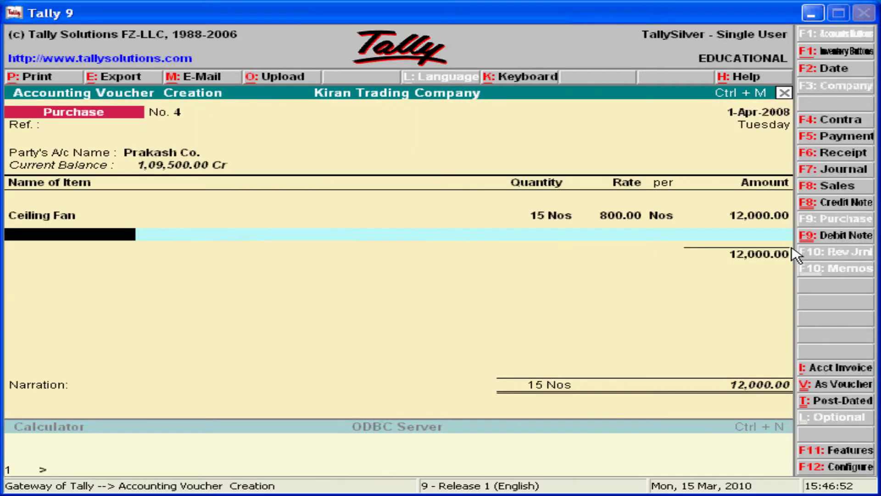
# Step: End the purchase voucher's item list with a blank narration, save the voucher and quit to the Gateway of Tally
pyautogui.press('Return')
pyautogui.press('Return')
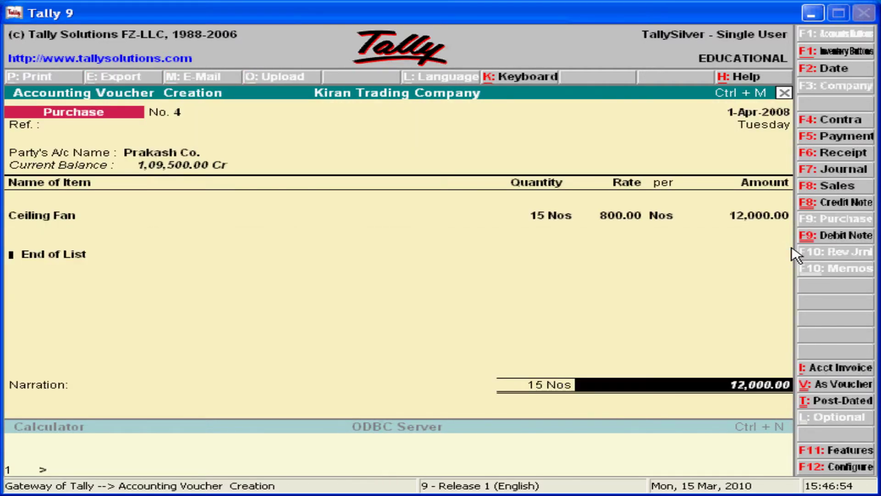
pyautogui.press('Return')
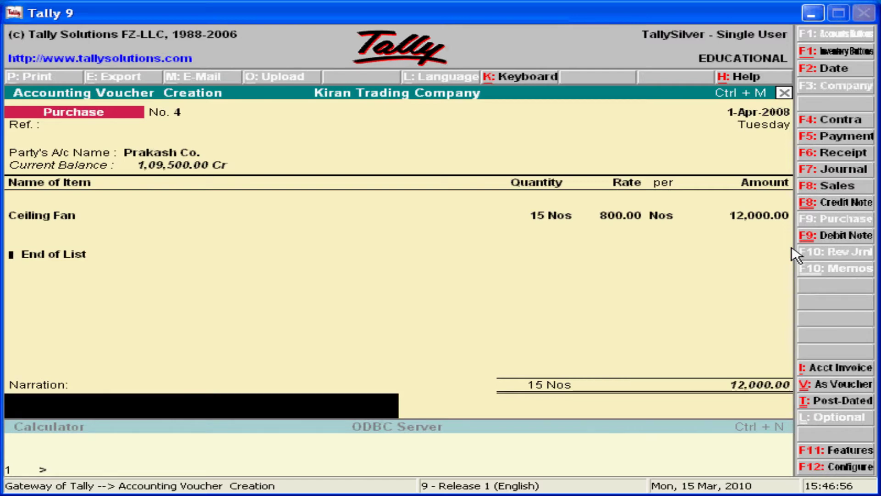
pyautogui.press('Return')
pyautogui.press('y')
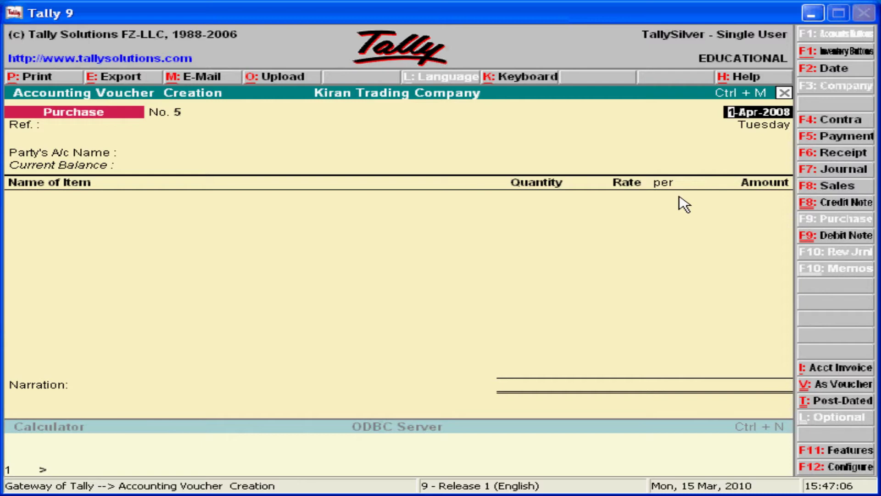
pyautogui.press('BackSpace')
pyautogui.press('Escape')
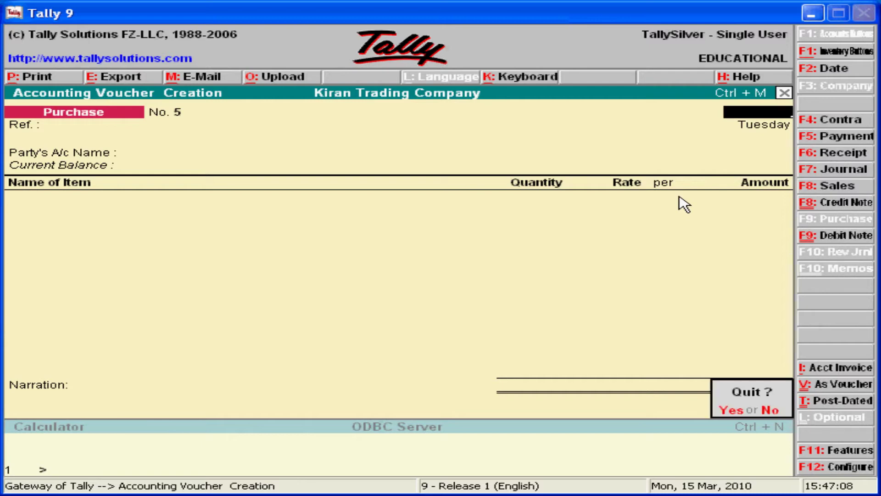
pyautogui.press('y')
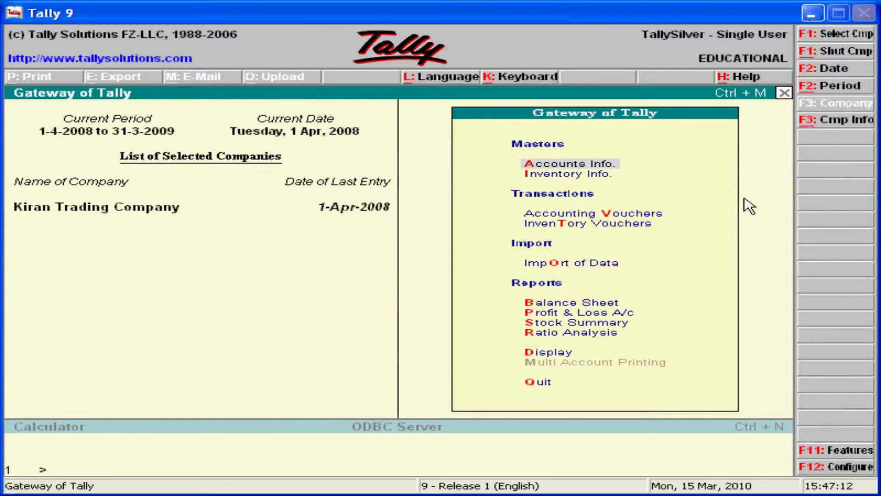
# Step: Open the Statements of Inventory among the display reports
pyautogui.press('Down')
pyautogui.press('Down')
pyautogui.press('Down')
pyautogui.press('Down')
pyautogui.press('Down')
pyautogui.press('Down')
pyautogui.press('Down')
pyautogui.press('Down')
pyautogui.press('Down')
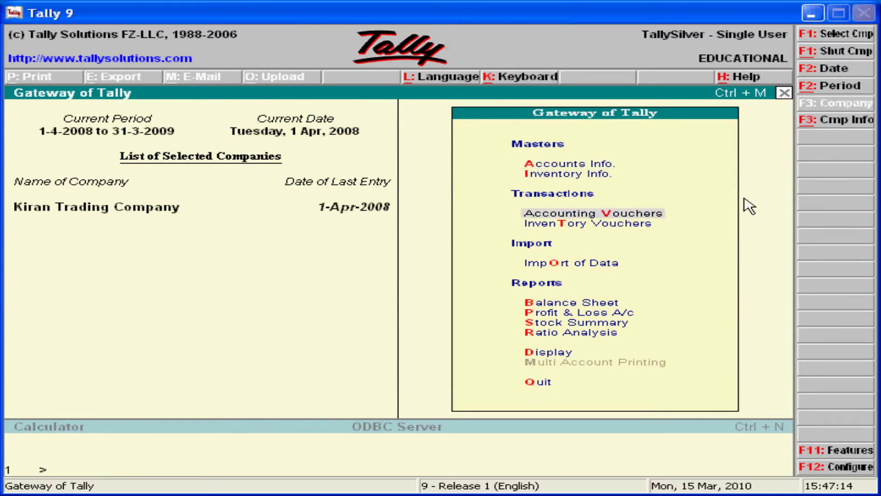
pyautogui.press('Return')
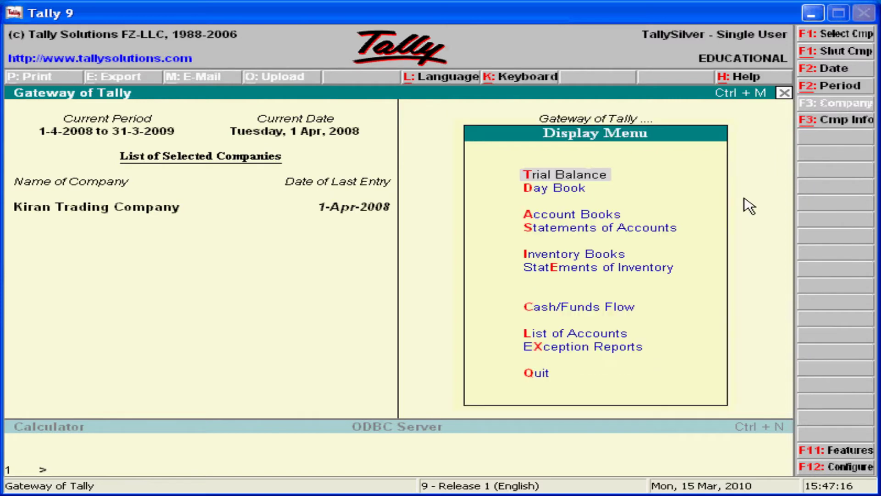
pyautogui.press('Down')
pyautogui.press('Down')
pyautogui.press('Down')
pyautogui.press('Down')
pyautogui.press('Down')
pyautogui.press('Return')
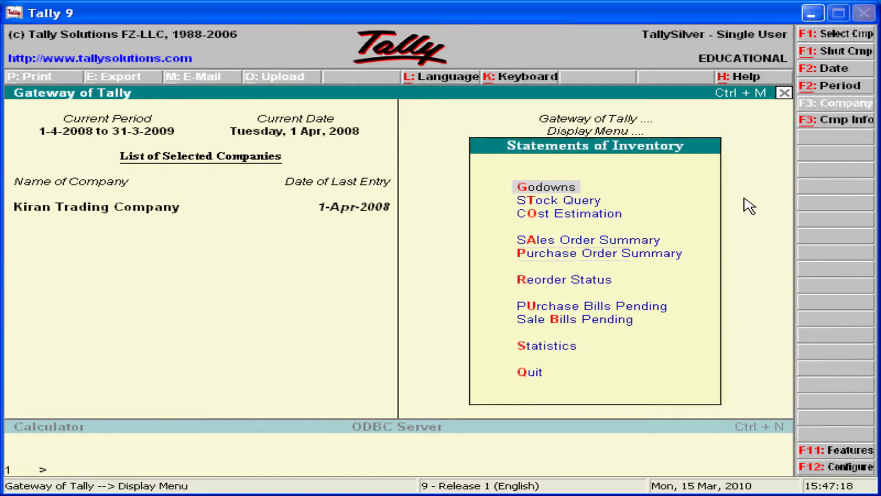
# Step: Review the Purchase Bills Pending report for outstanding items, and return to the Gateway of Tally
pyautogui.press('Down')
pyautogui.press('Down')
pyautogui.press('Down')
pyautogui.press('Down')
pyautogui.press('Down')
pyautogui.press('Down')
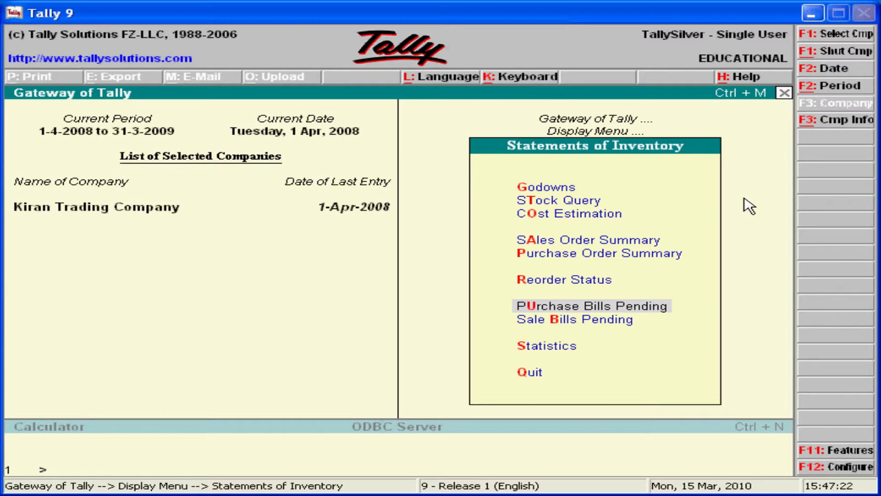
pyautogui.press('Return')
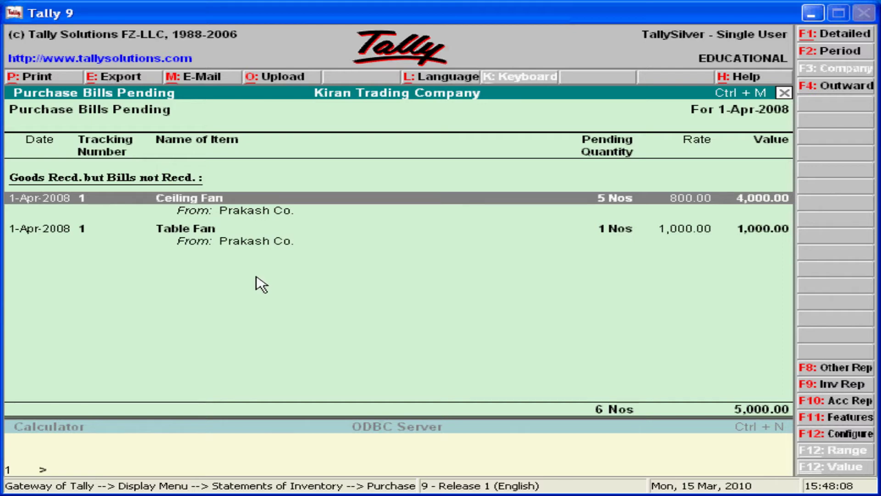
pyautogui.press('Escape')
pyautogui.press('Escape')
pyautogui.press('Escape')
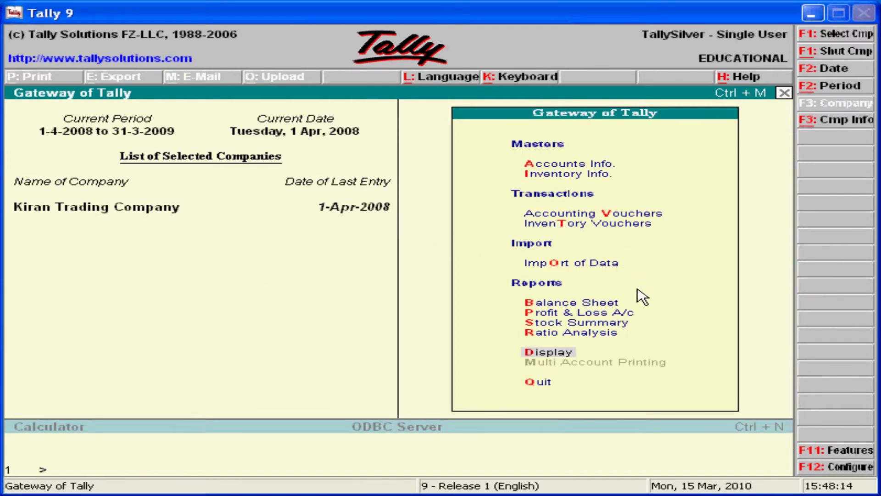
# Step: In the company's inventory features, enable batch-wise details and the setting of expiry dates for batches
pyautogui.click(830, 452)
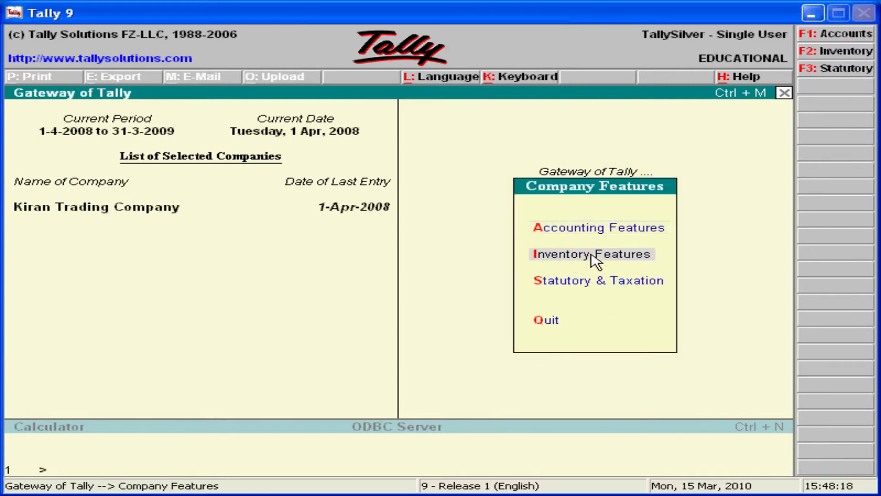
pyautogui.click(596, 257)
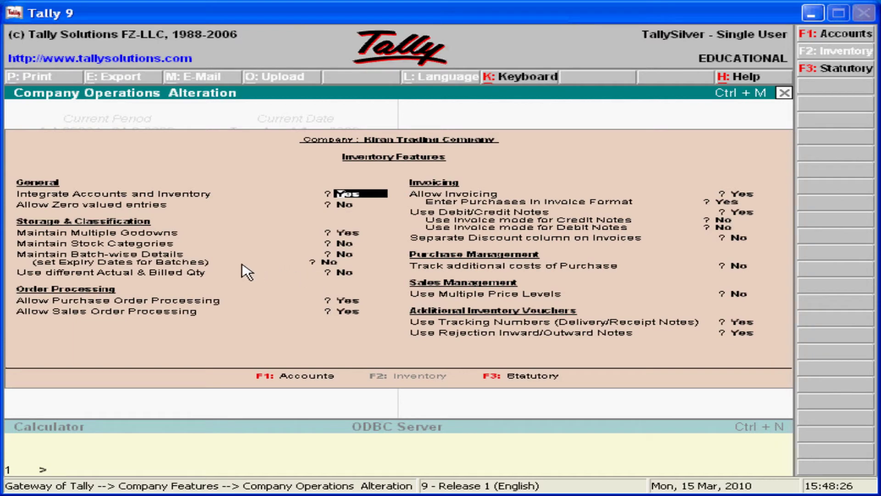
pyautogui.click(343, 254)
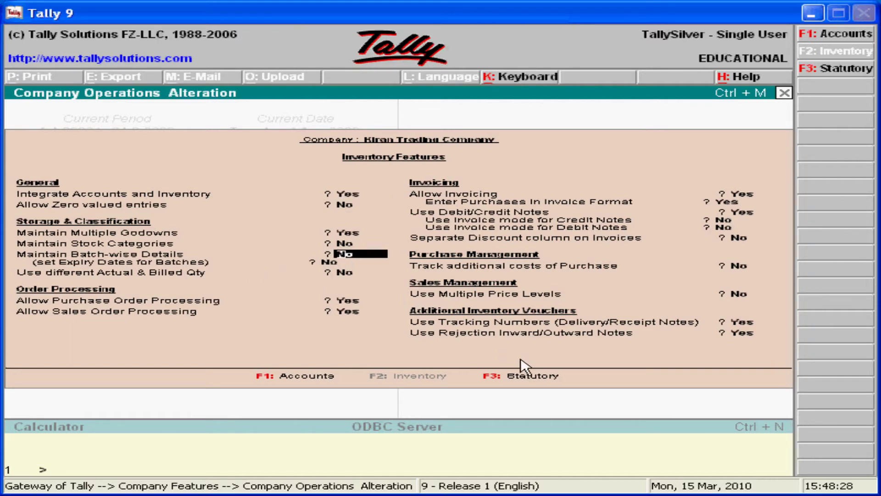
pyautogui.write('yes')
pyautogui.press('Return')
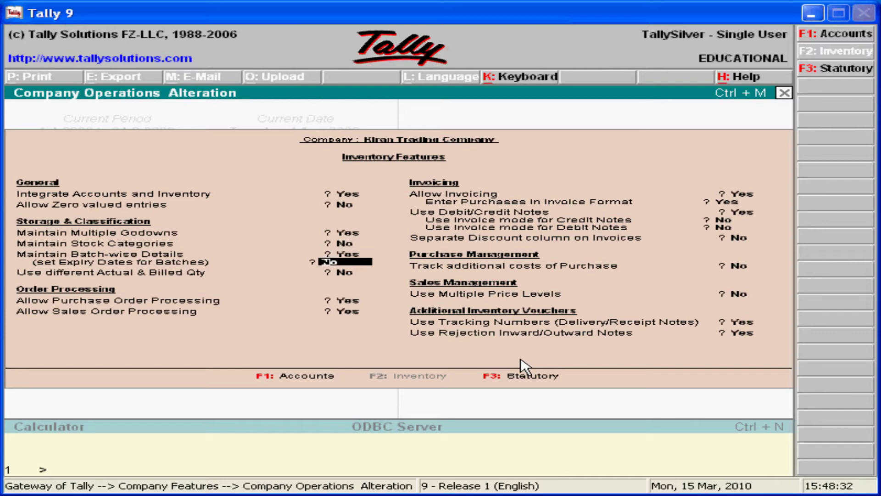
pyautogui.write('yes')
pyautogui.press('Return')
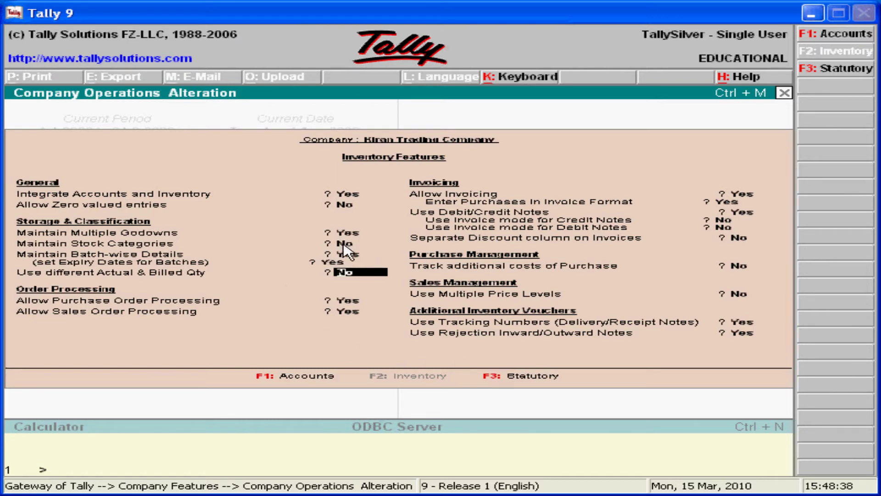
# Step: Enable stock categories, keep tracking numbers and rejection notes at Yes, and save the inventory features
pyautogui.press('Up')
pyautogui.press('Up')
pyautogui.press('Up')
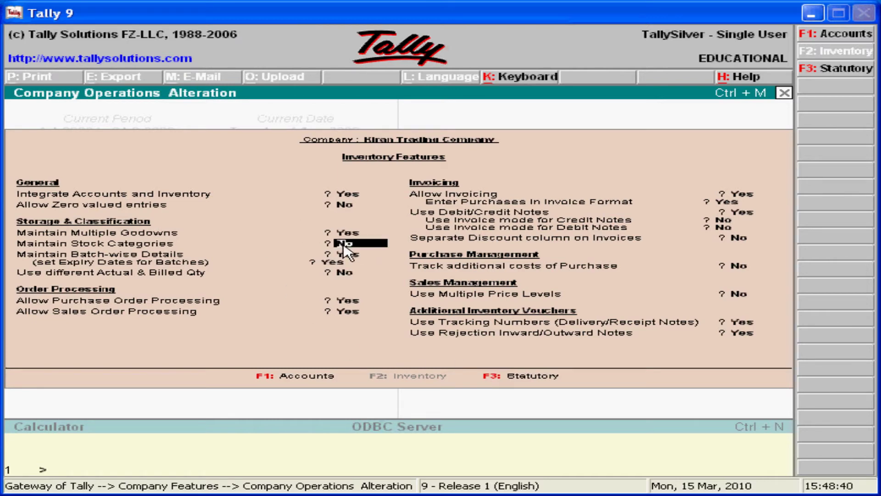
pyautogui.write('yes')
pyautogui.press('Return')
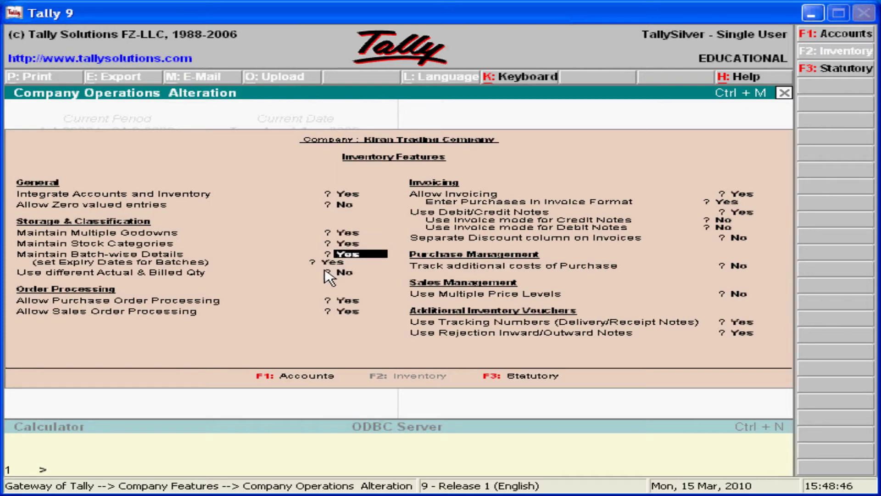
pyautogui.click(737, 323)
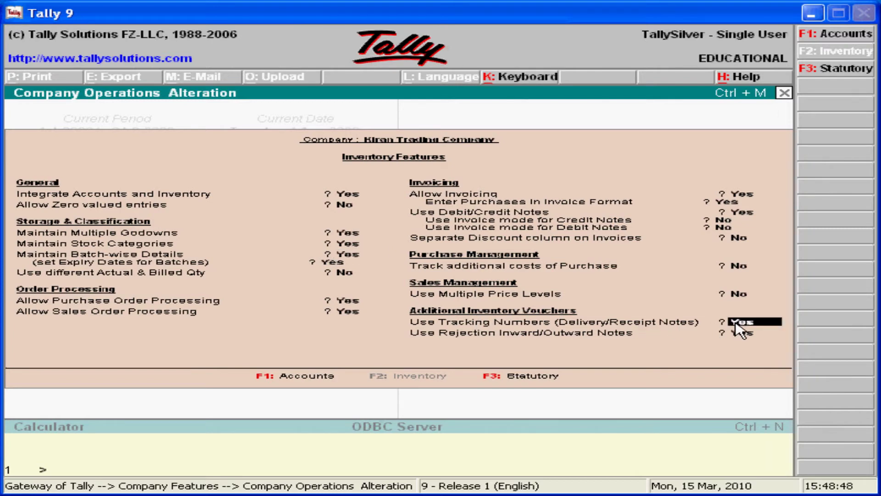
pyautogui.press('Return')
pyautogui.press('Return')
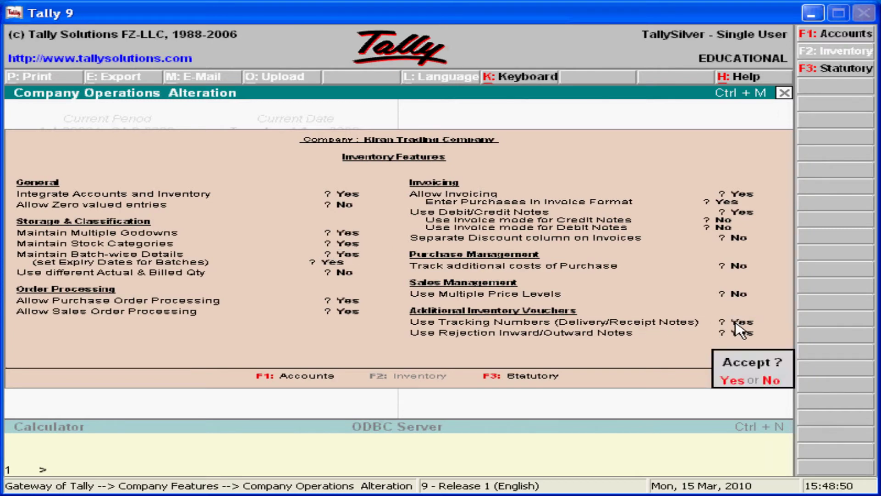
pyautogui.press('Return')
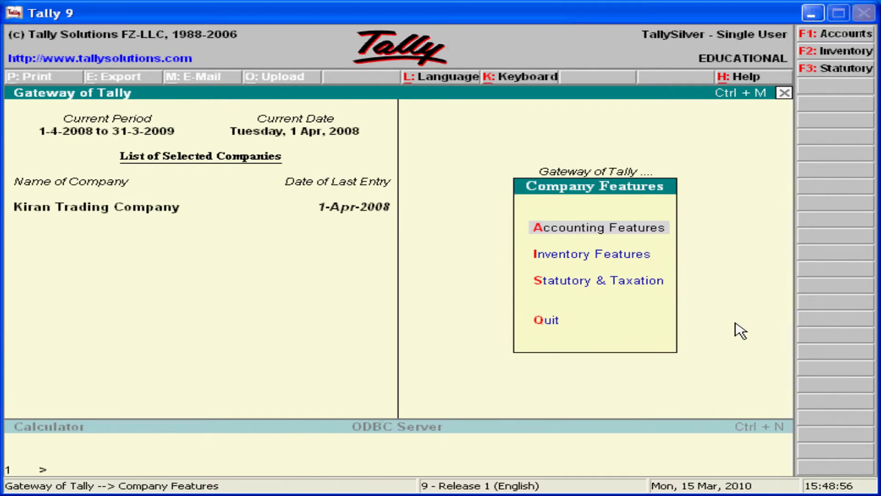
pyautogui.press('Escape')
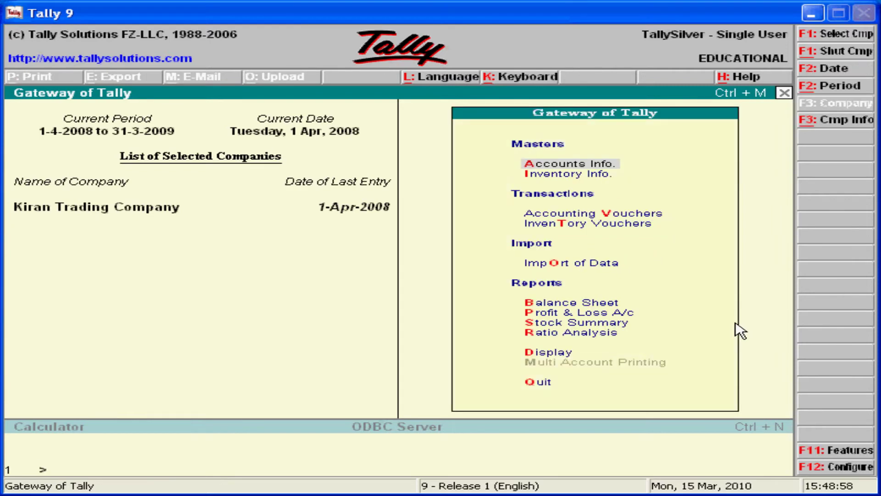
# Step: Create a single stock group named Ketchup under Primary, with no alias and quantities of items not added, and leave stock group creation
pyautogui.press('Down')
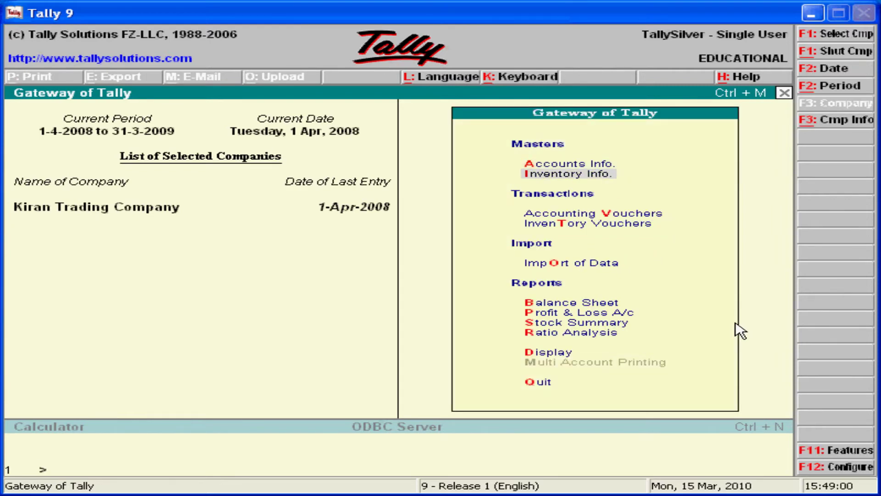
pyautogui.press('Return')
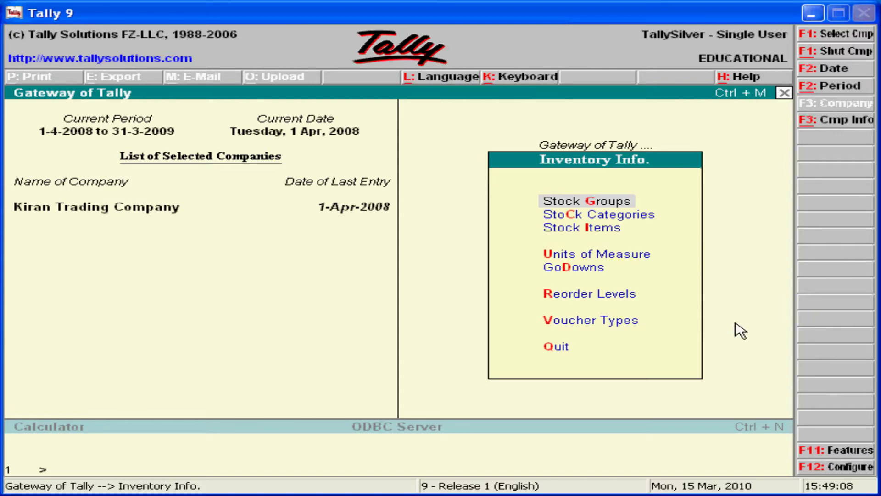
pyautogui.press('Down')
pyautogui.press('Up')
pyautogui.press('Return')
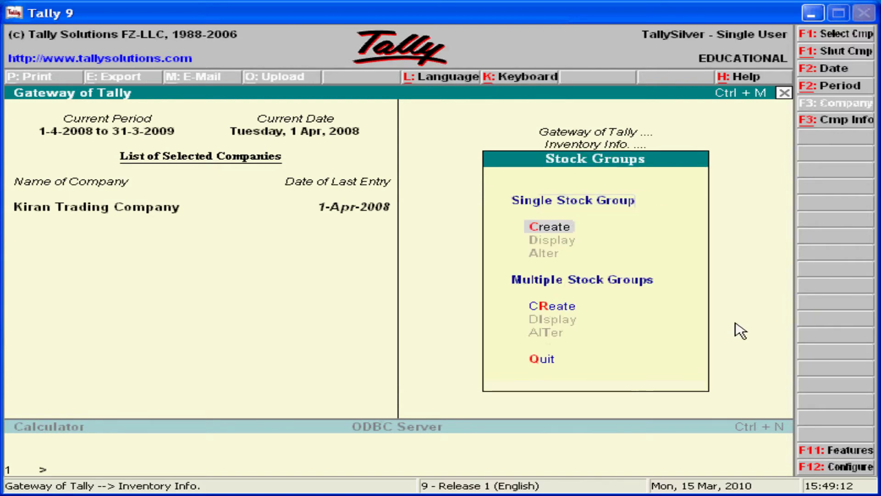
pyautogui.press('Return')
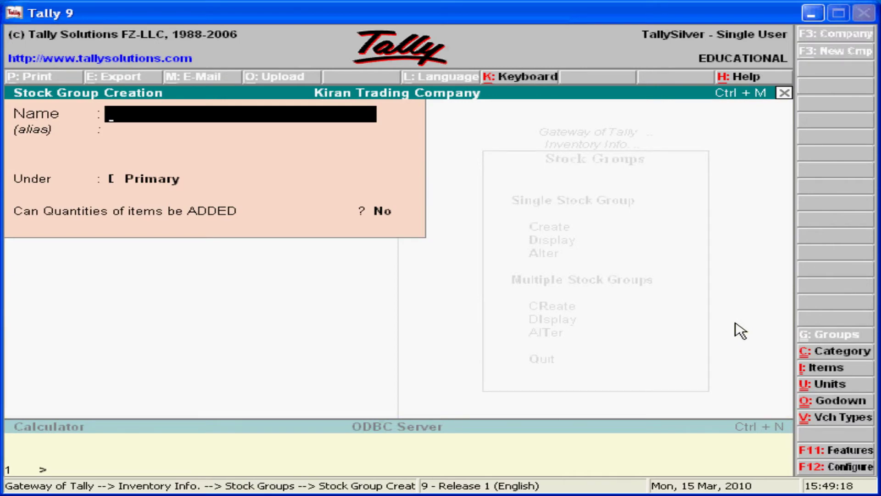
pyautogui.write('Ketchup')
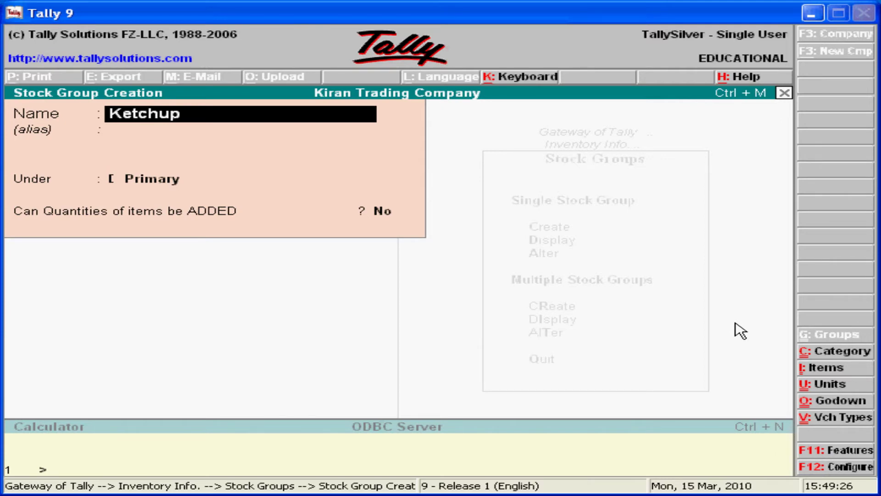
pyautogui.press('Return')
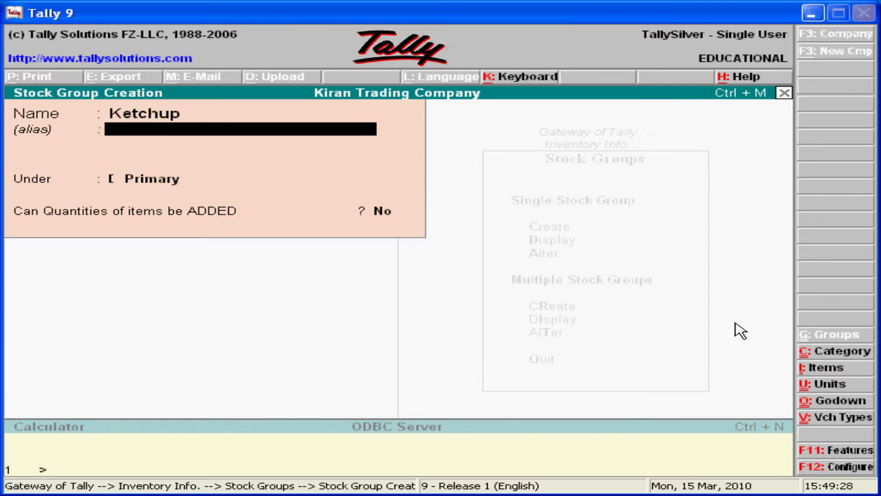
pyautogui.press('Return')
pyautogui.press('Return')
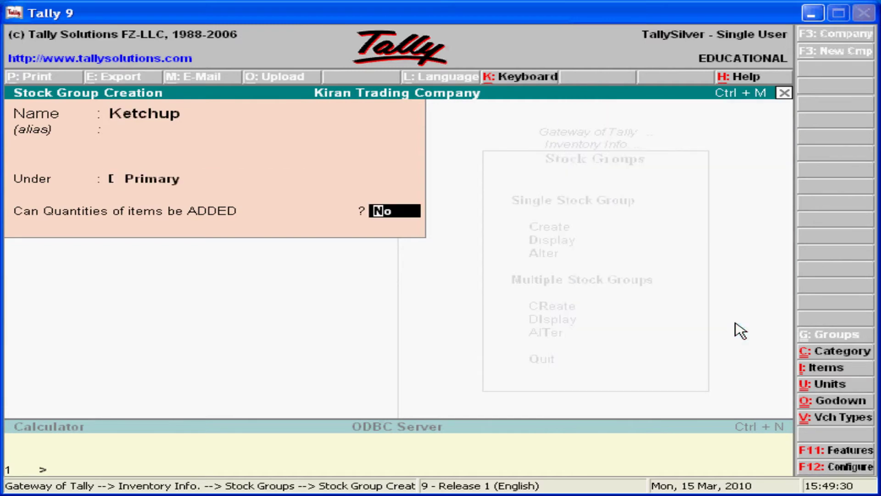
pyautogui.press('Return')
pyautogui.press('Return')
pyautogui.press('Escape')
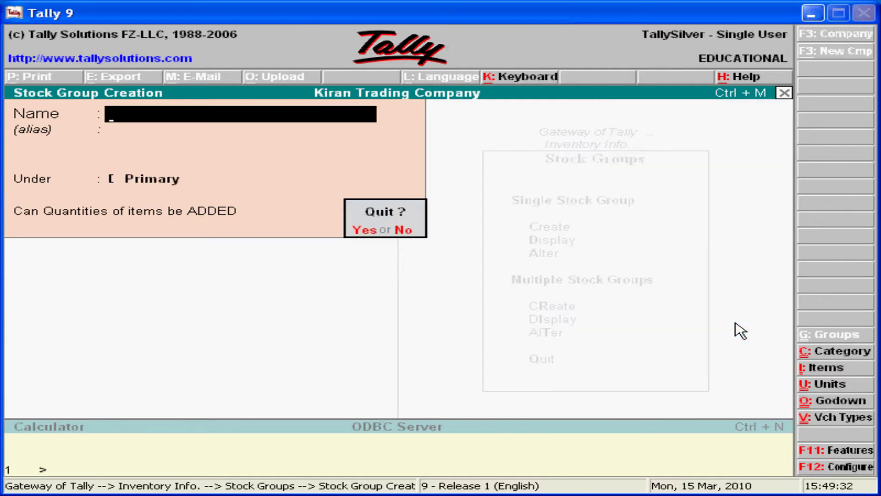
pyautogui.press('y')
pyautogui.press('Escape')
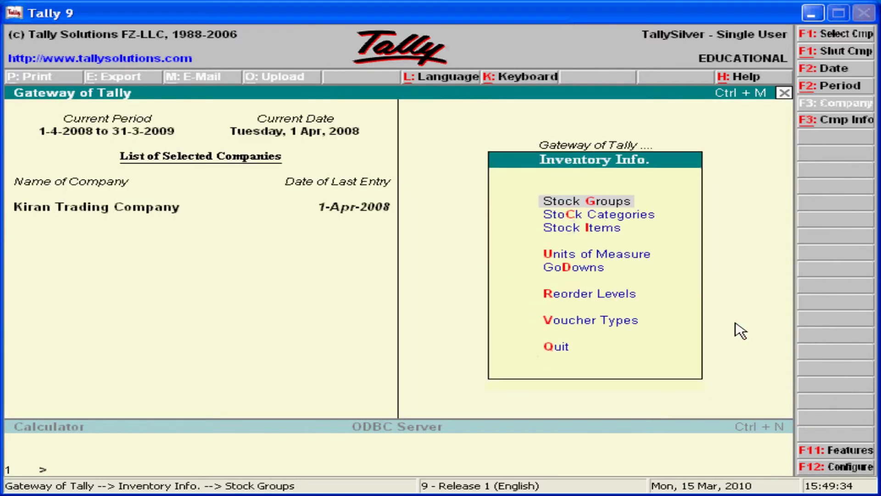
# Step: Create a single stock category named Sauces under Primary with no alias, and leave stock category creation
pyautogui.press('Down')
pyautogui.press('Return')
pyautogui.press('Return')
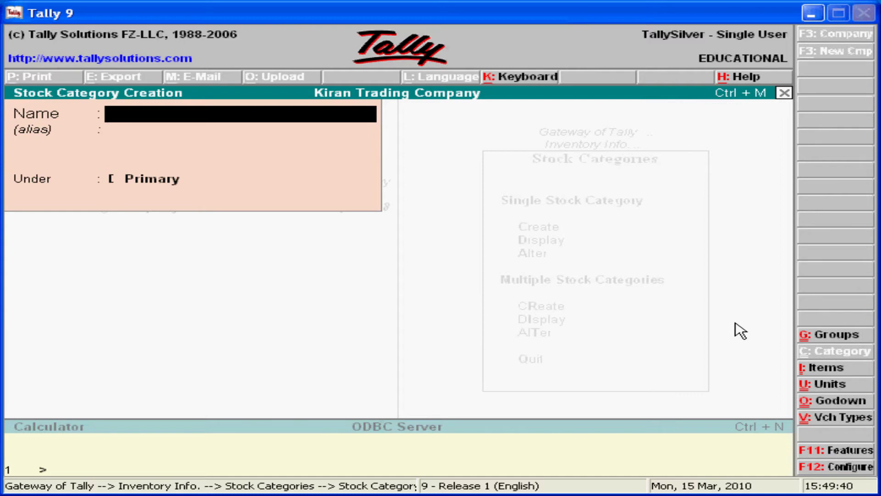
pyautogui.write('Sause')
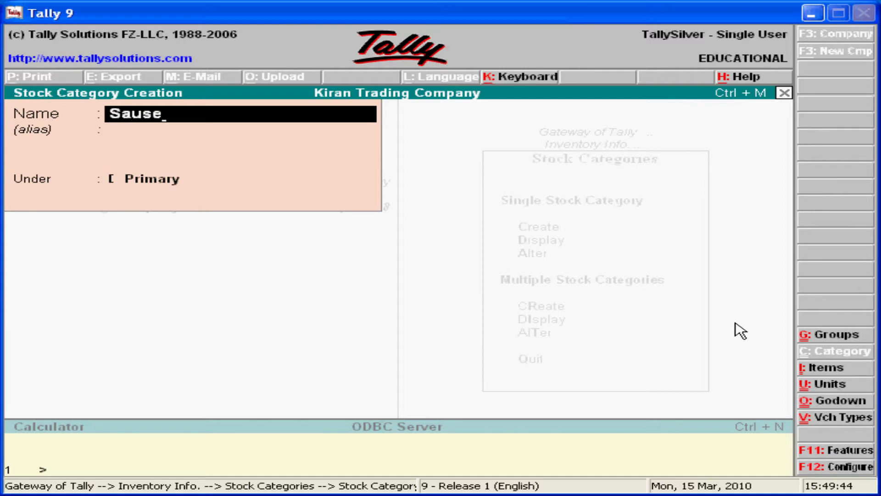
pyautogui.press('BackSpace')
pyautogui.press('BackSpace')
pyautogui.write('ces')
pyautogui.press('Return')
pyautogui.press('Return')
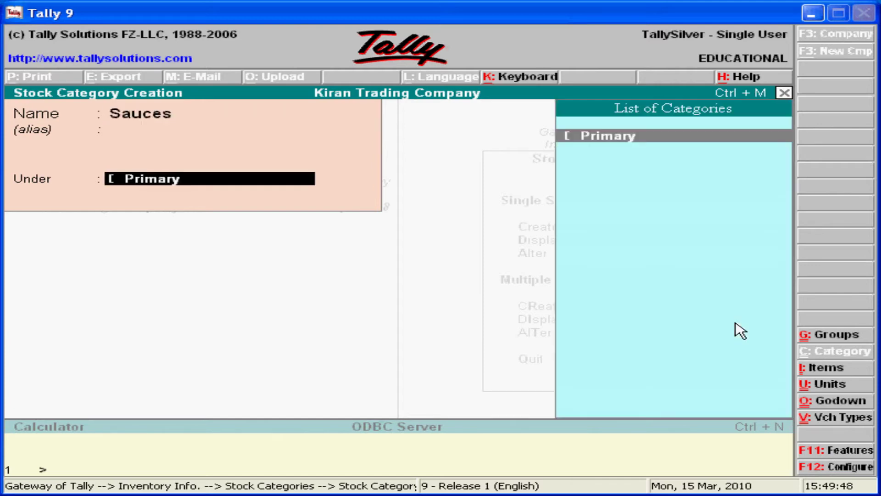
pyautogui.press('Return')
pyautogui.press('y')
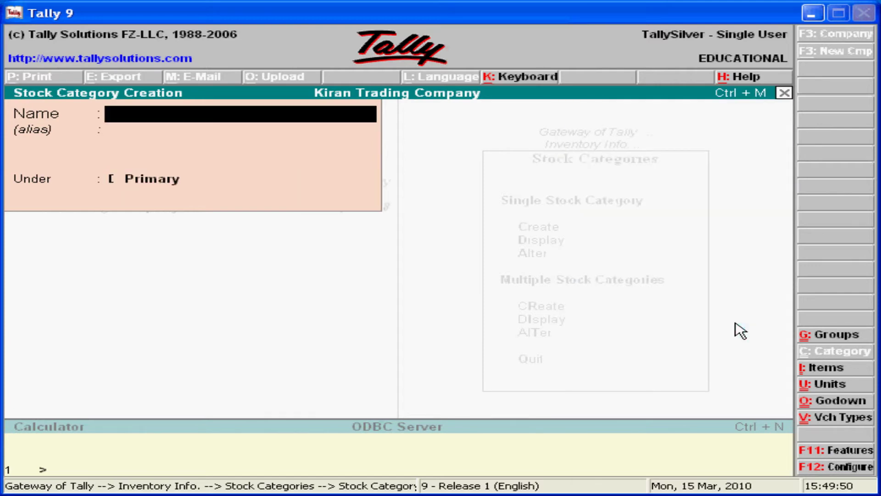
pyautogui.press('Escape')
pyautogui.press('y')
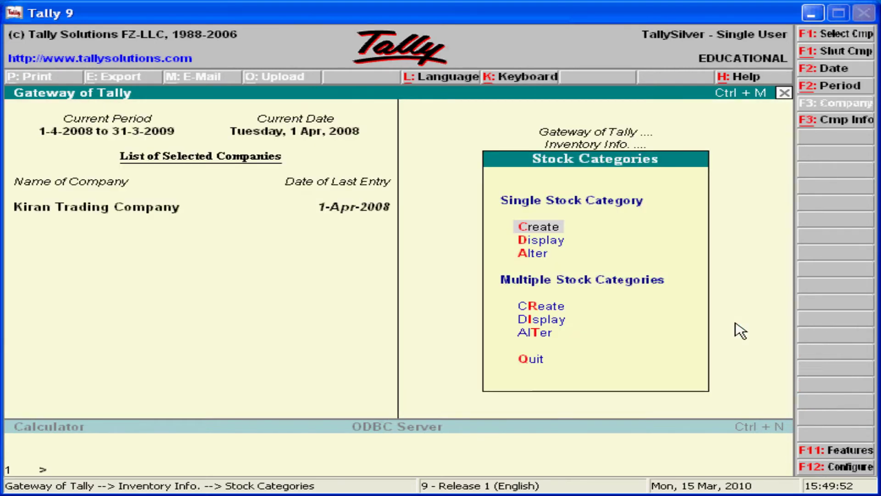
pyautogui.press('Escape')
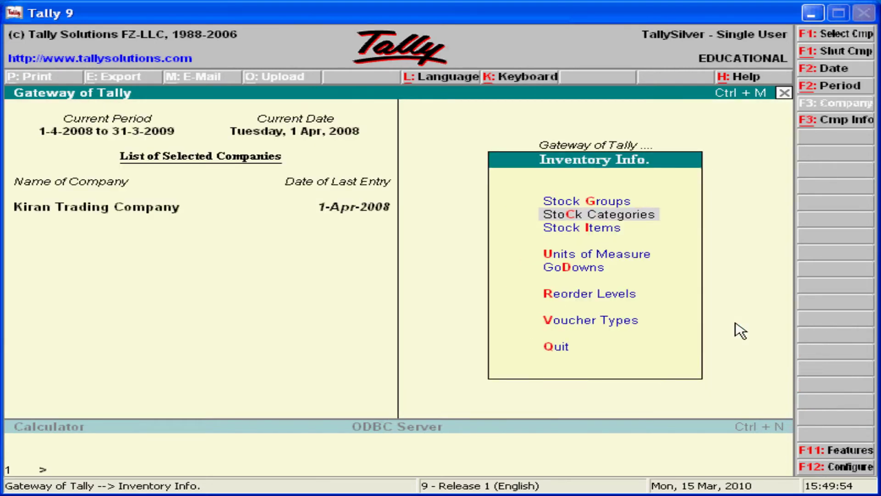
# Step: Start a new single stock item named Tomato Ketchup, leaving its alias blank
pyautogui.press('Down')
pyautogui.press('Return')
pyautogui.press('Return')
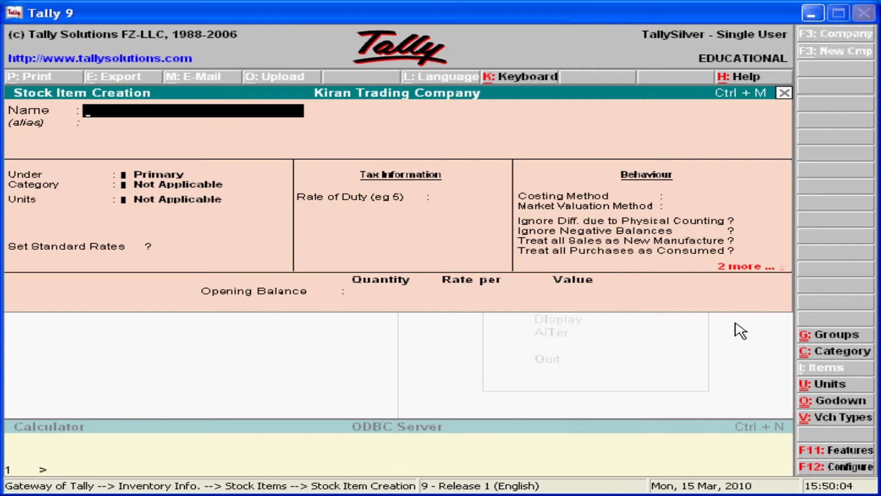
pyautogui.write('Tomato Ketchup')
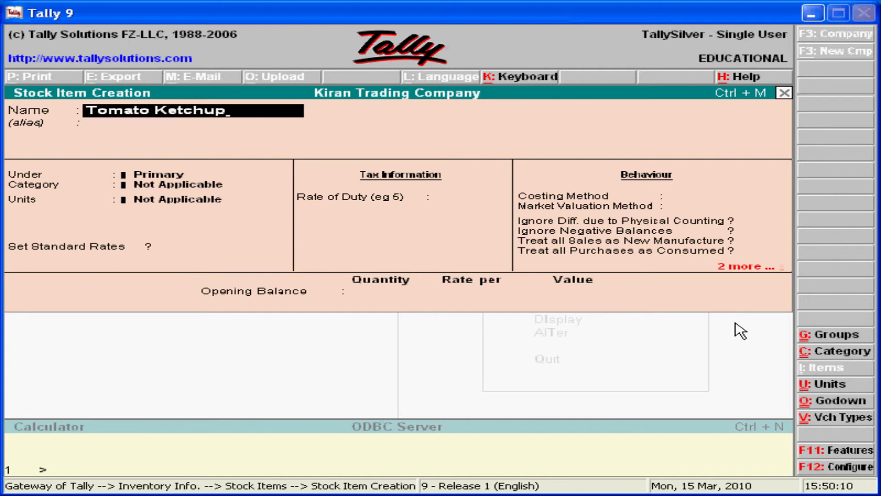
pyautogui.press('Return')
pyautogui.press('Return')
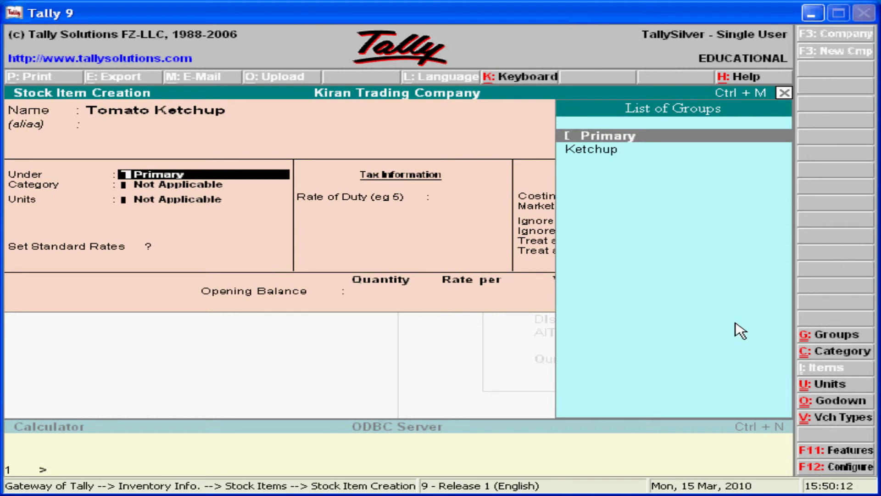
# Step: Place Tomato Ketchup under the Ketchup group, in the Sauces category, with Nos as its unit
pyautogui.press('Down')
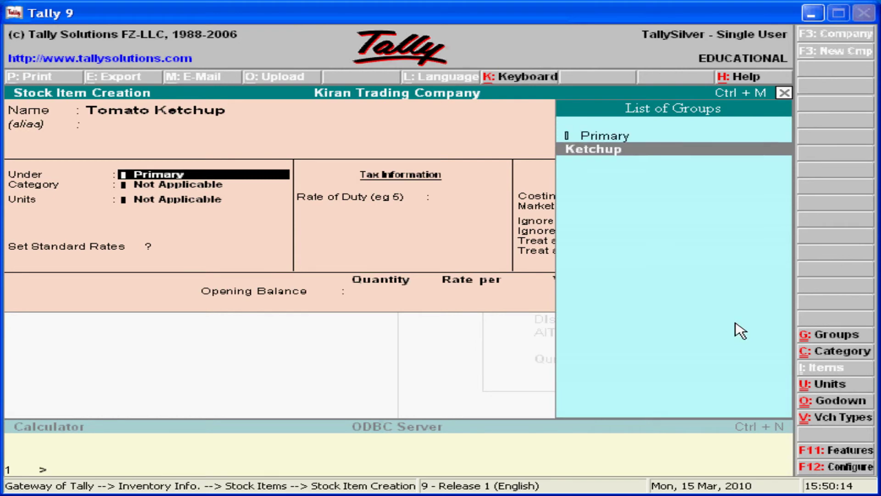
pyautogui.press('Return')
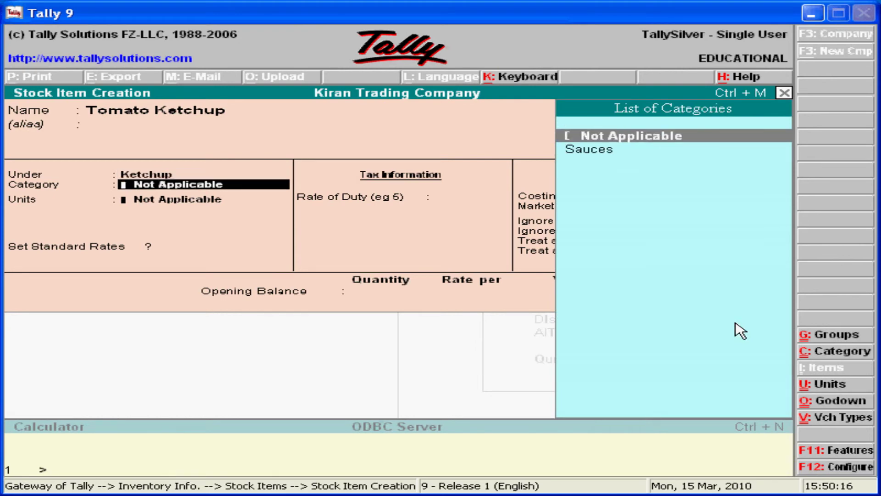
pyautogui.press('Down')
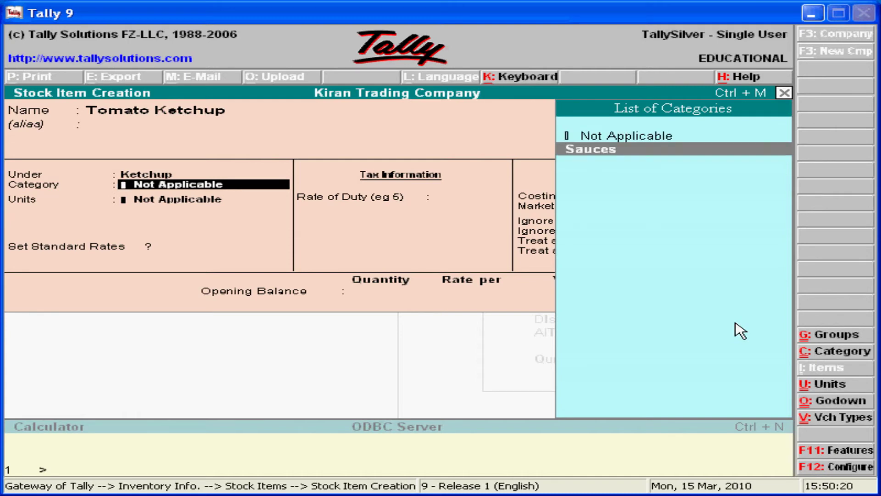
pyautogui.press('Return')
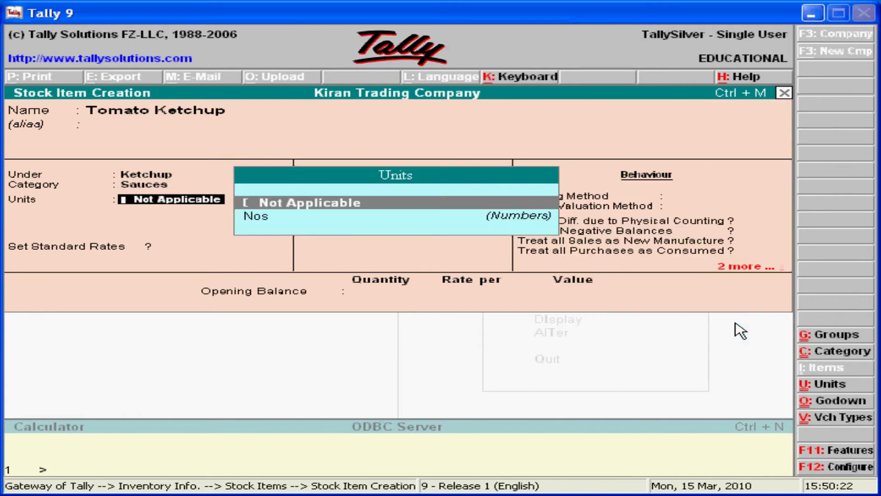
pyautogui.press('Down')
pyautogui.press('Return')
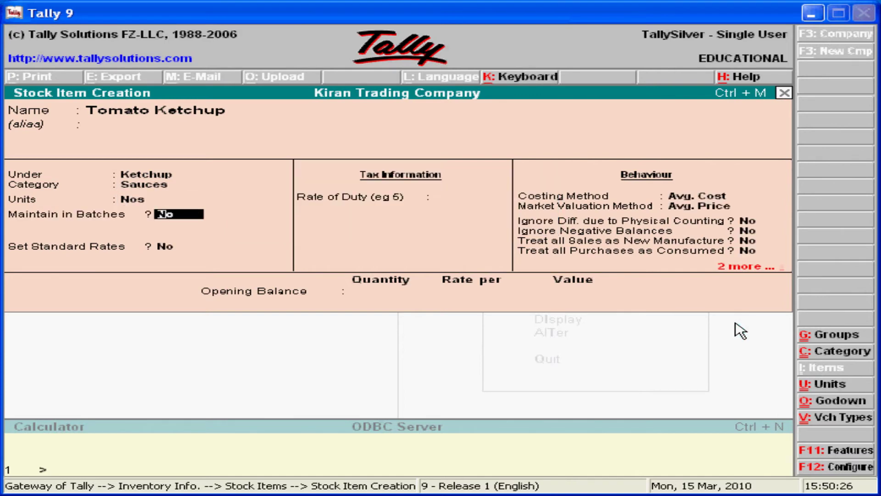
# Step: Maintain Tomato Ketchup in batches, keeping manufacturing date tracking and expiry dates at Yes and standard rates at No
pyautogui.write('yes')
pyautogui.press('Return')
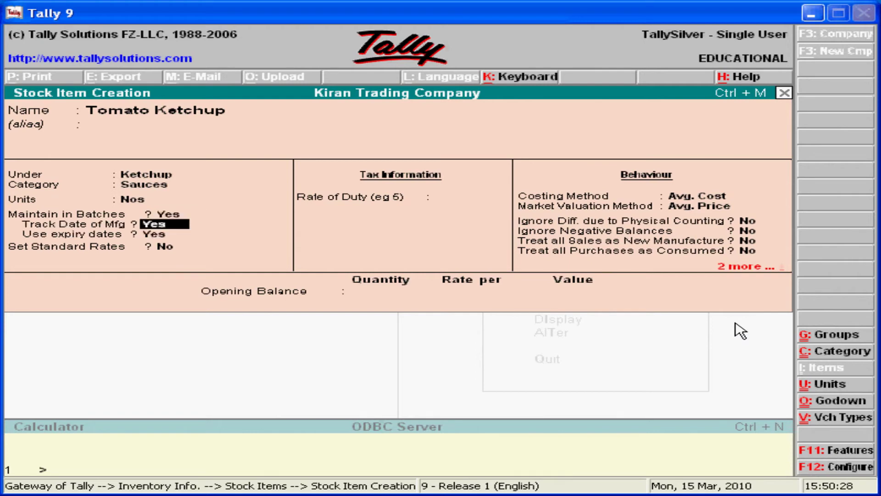
pyautogui.press('Return')
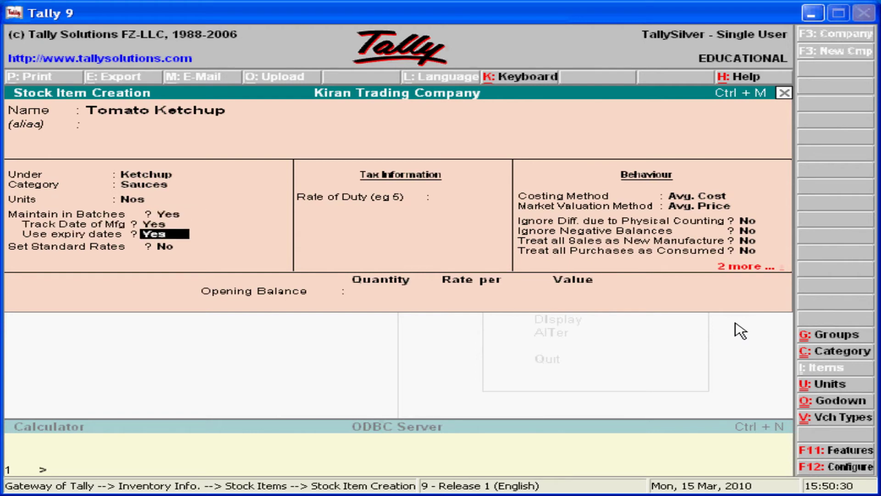
pyautogui.press('Return')
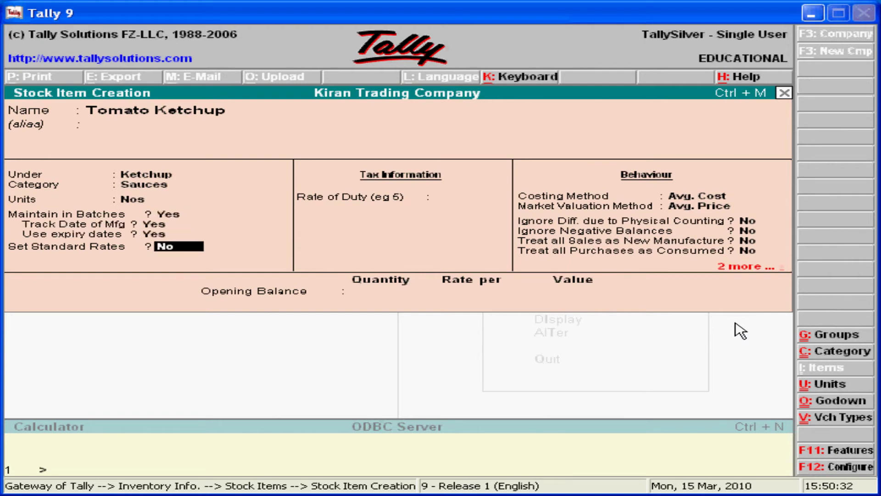
pyautogui.press('Return')
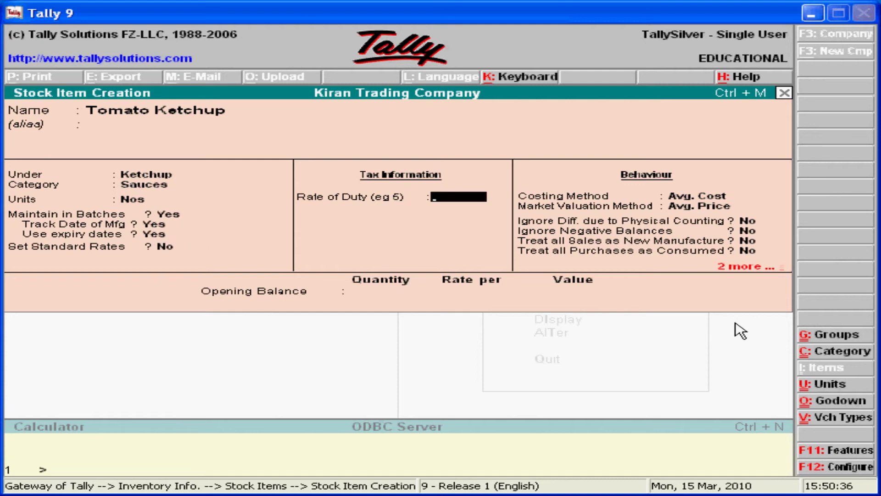
# Step: Set the item's rate of duty to 4 and leave its tariff classification blank
pyautogui.write('4.')
pyautogui.press('Return')
pyautogui.press('Return')
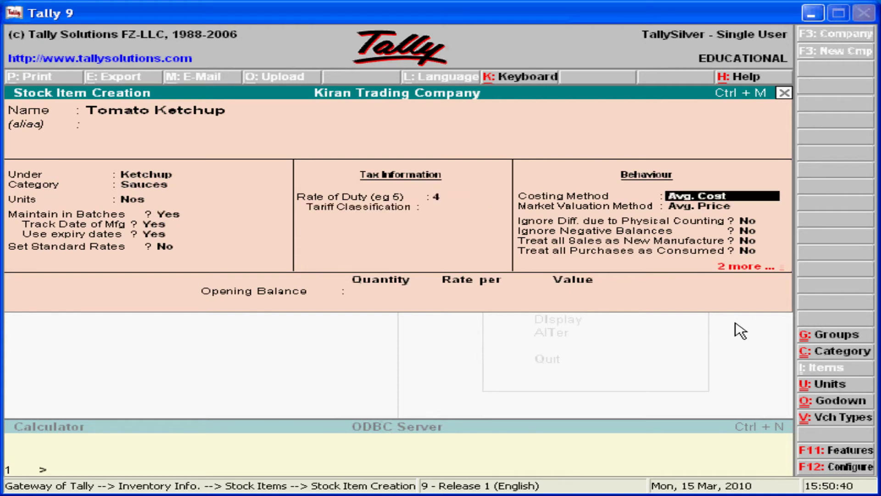
# Step: Keep the item's default behaviour settings and no opening balance, save it, and return to the Gateway of Tally
pyautogui.press('Return')
pyautogui.press('Return')
pyautogui.press('Return')
pyautogui.press('Return')
pyautogui.press('Return')
pyautogui.press('Return')
pyautogui.press('Return')
pyautogui.press('Return')
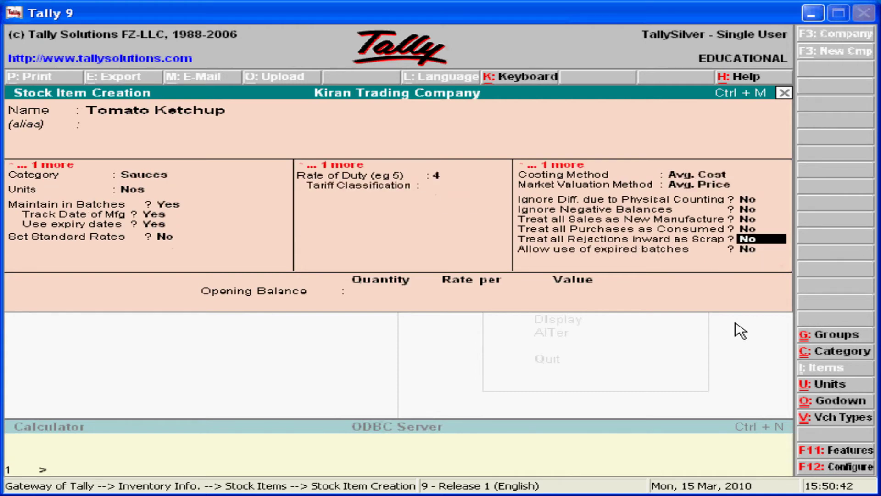
pyautogui.press('Return')
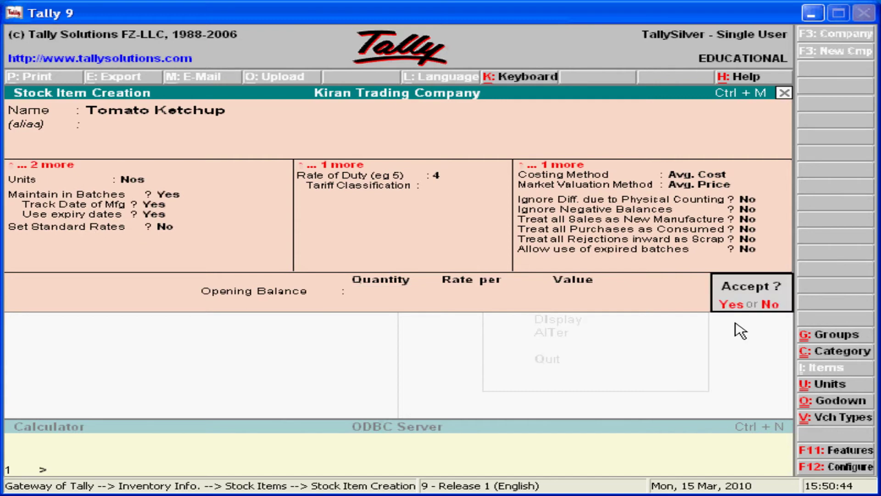
pyautogui.press('Return')
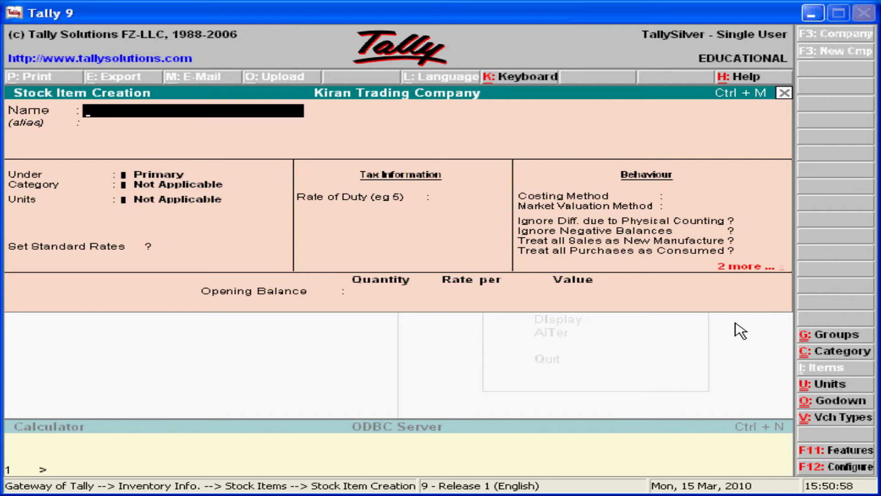
pyautogui.press('Escape')
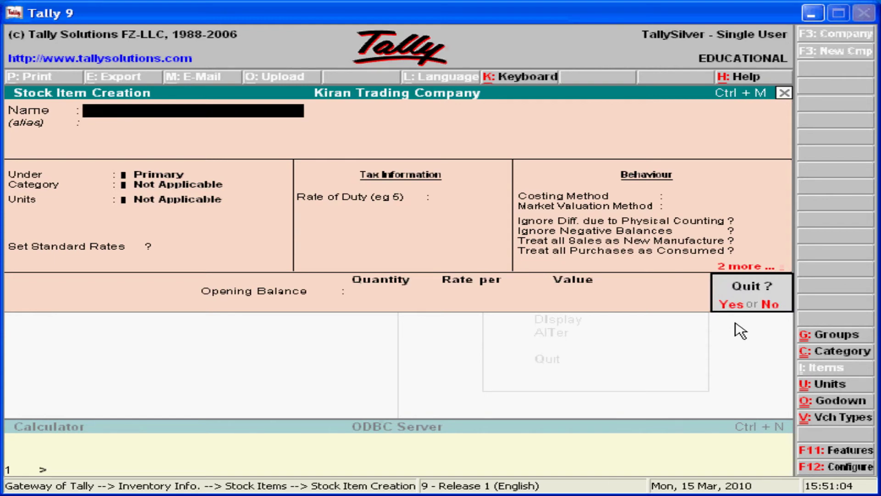
pyautogui.press('y')
pyautogui.press('Escape')
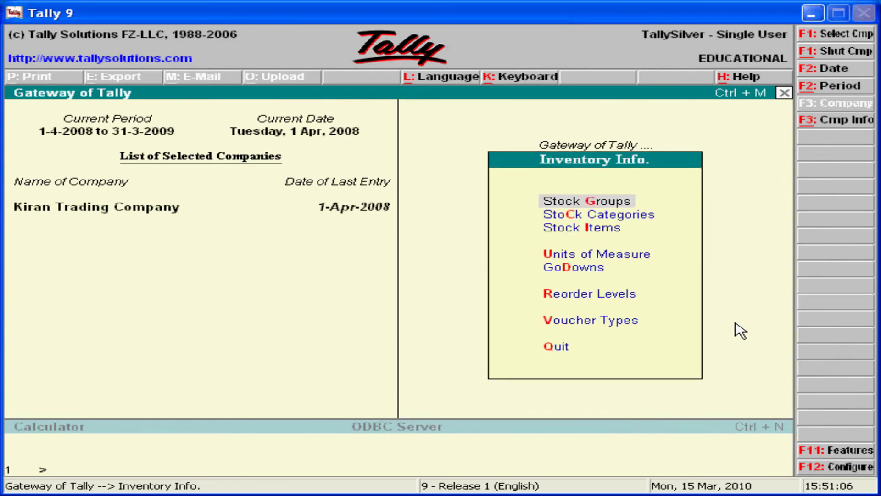
pyautogui.press('Escape')
# Step: Start a new single ledger named Raju Departmentals, leaving its alias blank
pyautogui.press('a')
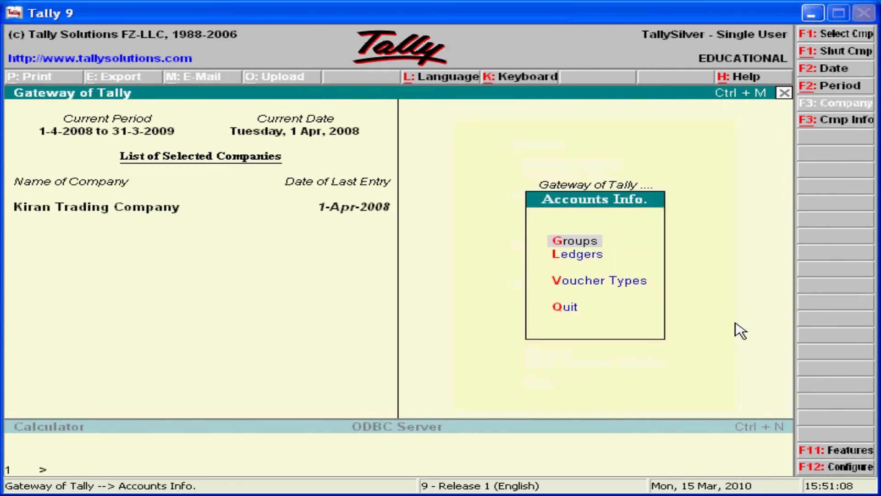
pyautogui.press('l')
pyautogui.press('c')
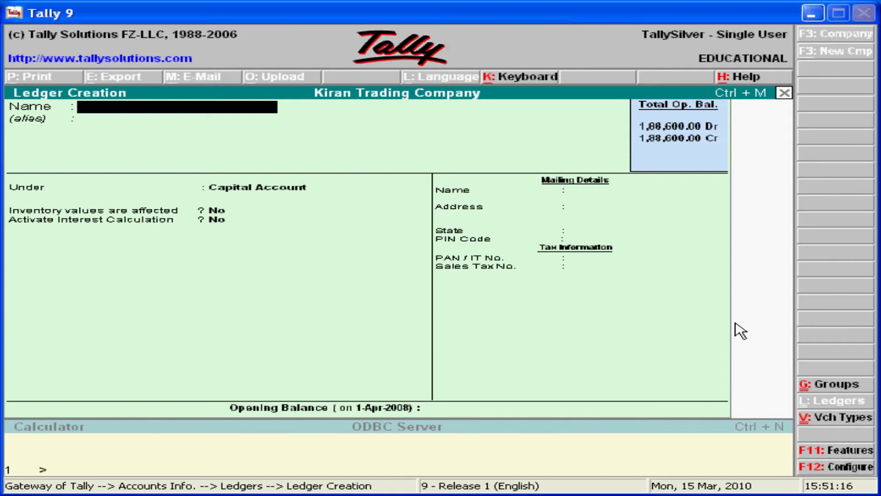
pyautogui.write('Raju Depa')
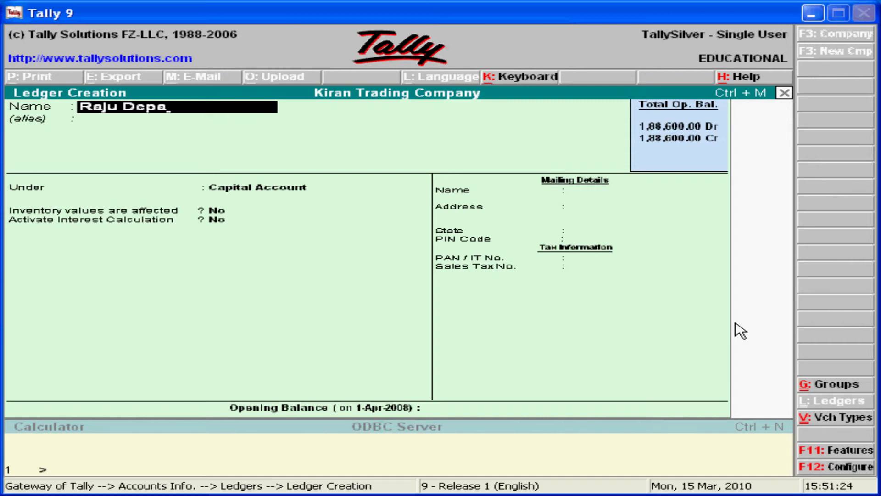
pyautogui.write('rtmentals')
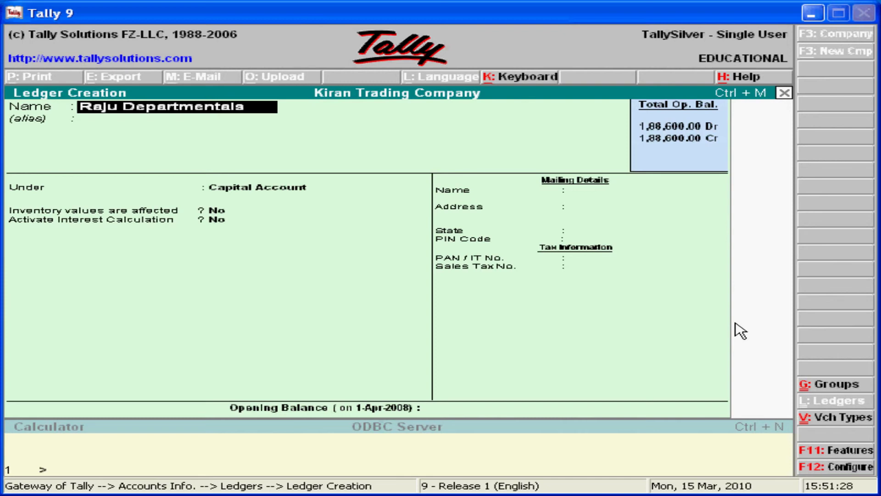
pyautogui.press('Return')
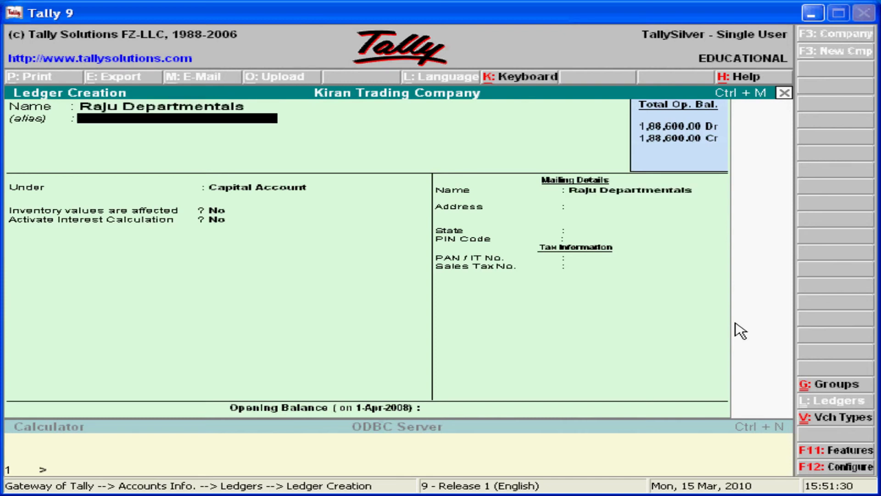
pyautogui.press('Return')
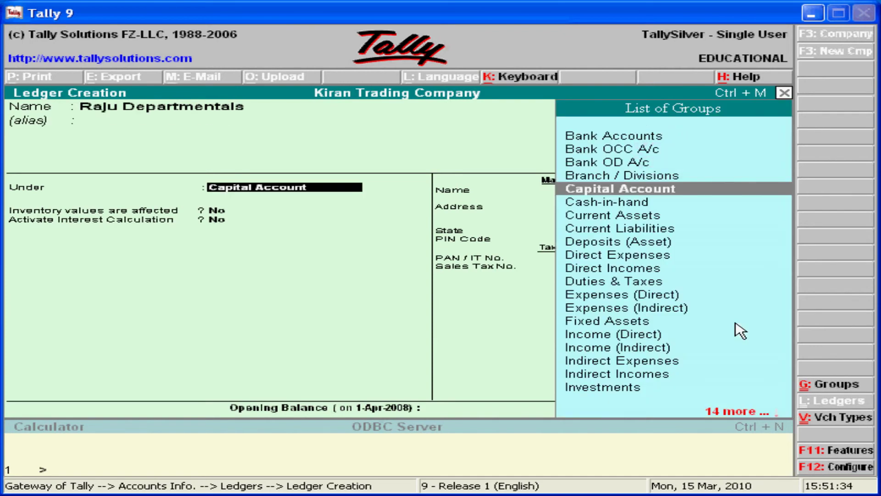
# Step: Place the ledger under Sundry Creditors and keep bill-by-bill balances at Yes
pyautogui.write('S')
pyautogui.press('Down')
pyautogui.press('Down')
pyautogui.press('Down')
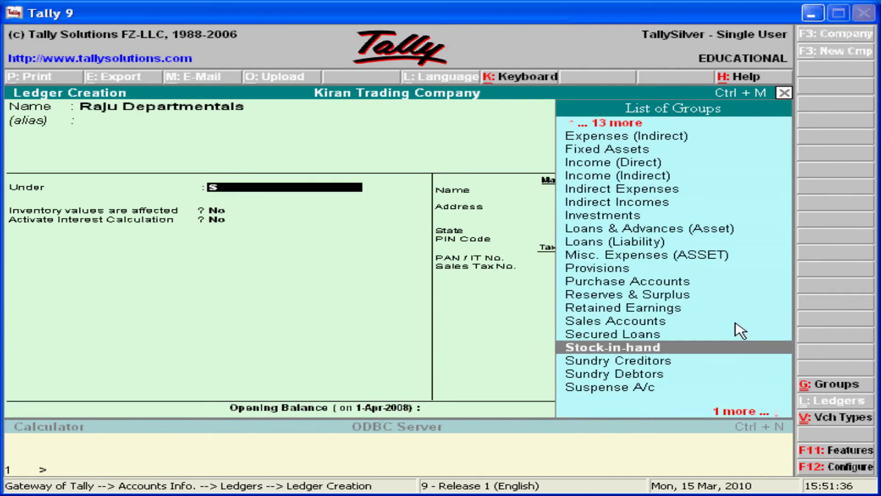
pyautogui.press('Return')
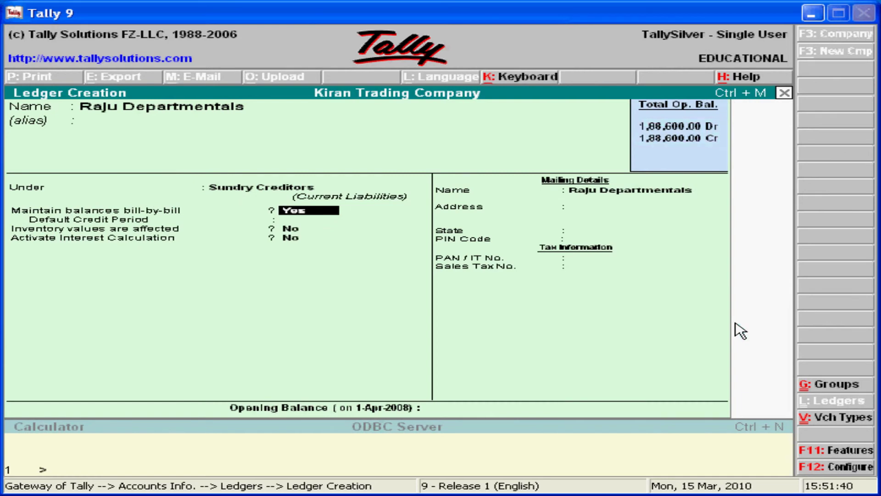
pyautogui.press('Return')
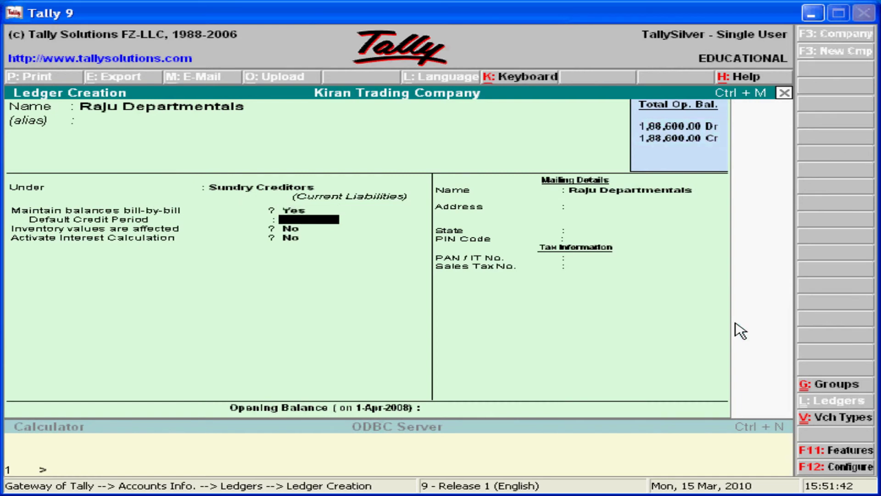
# Step: Save the ledger with no credit period or opening balance and state Not Applicable, and return to the Gateway of Tally
pyautogui.press('Return')
pyautogui.press('Return')
pyautogui.press('Return')
pyautogui.press('Return')
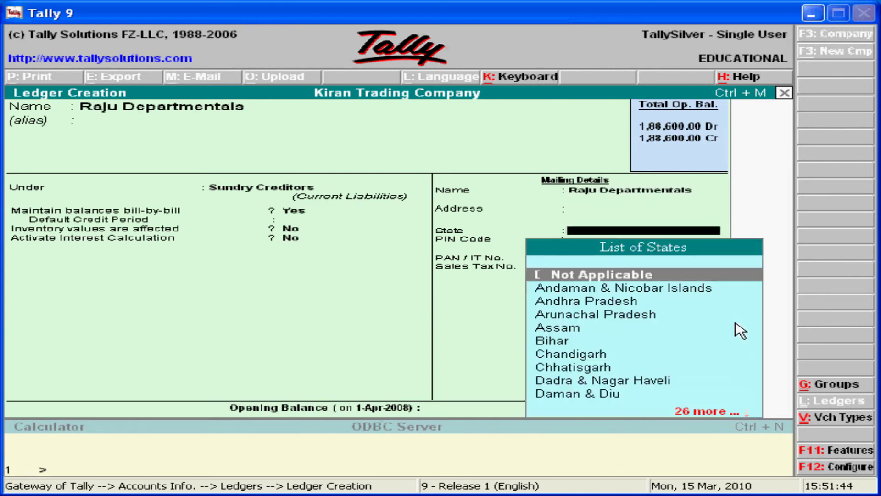
pyautogui.press('Return')
pyautogui.press('Return')
pyautogui.press('Return')
pyautogui.press('Return')
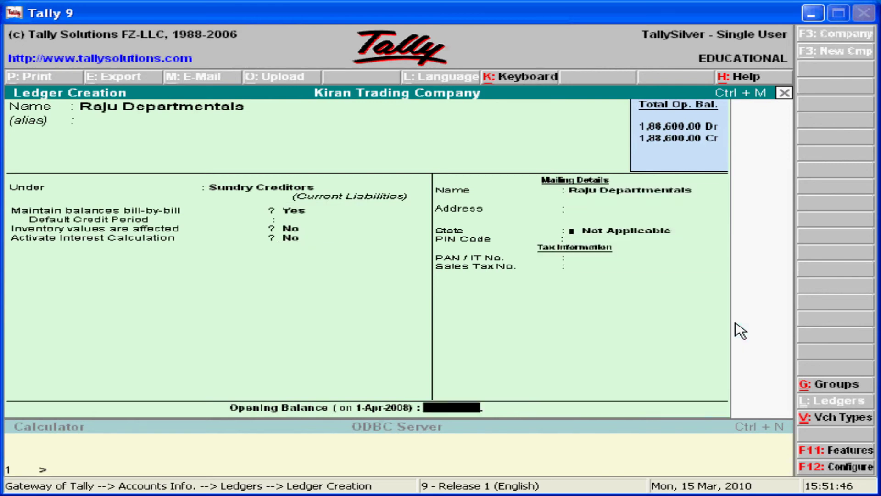
pyautogui.press('Return')
pyautogui.press('Return')
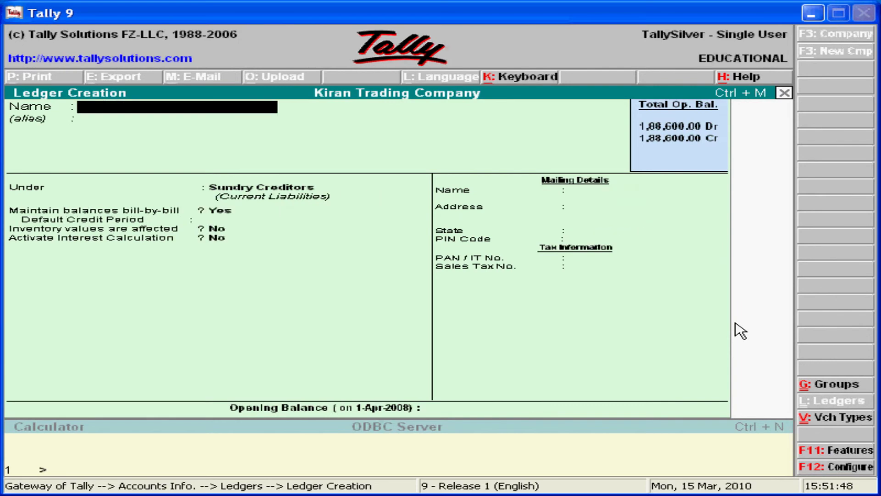
pyautogui.press('Escape')
pyautogui.press('y')
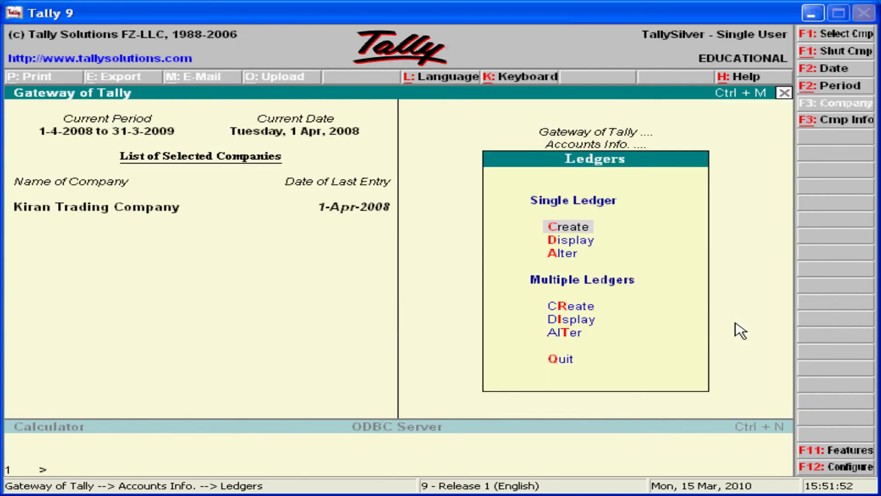
pyautogui.press('Escape')
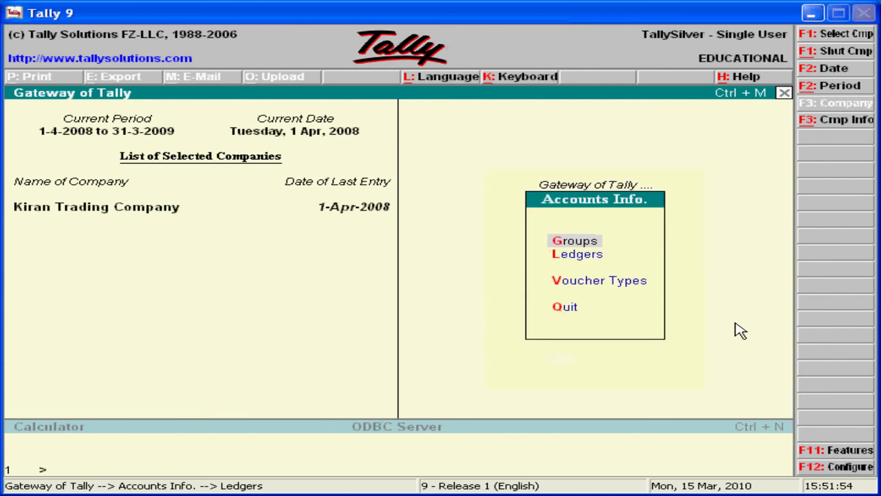
pyautogui.press('Escape')
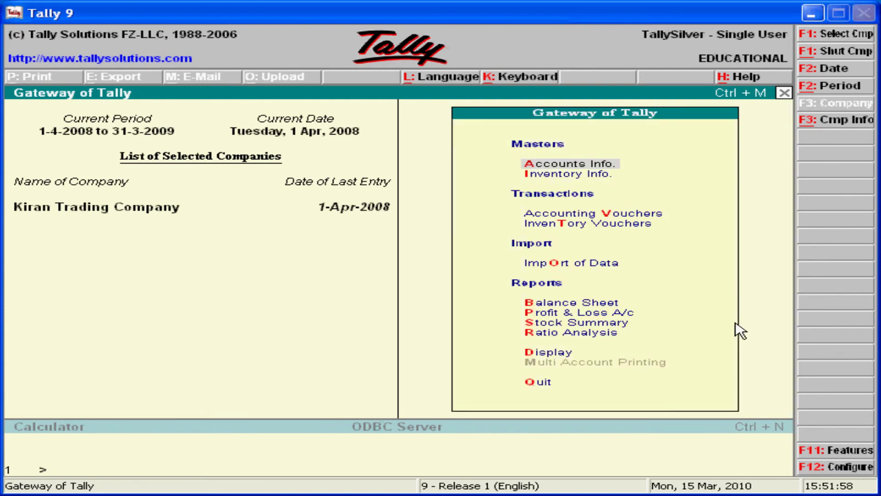
# Step: Start a purchase voucher in Accounting Vouchers dated 1-Apr-2008, leaving the reference blank
pyautogui.press('Return')
pyautogui.press('Escape')
pyautogui.press('Down')
pyautogui.press('Down')
pyautogui.press('Down')
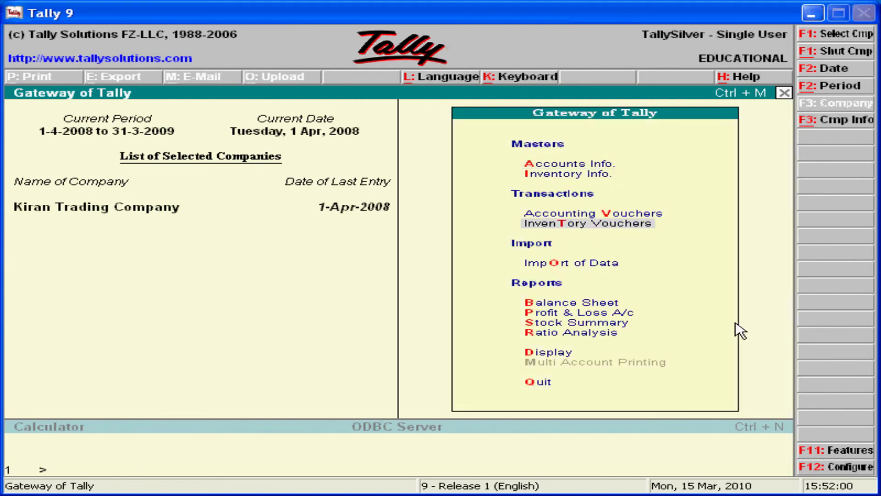
pyautogui.press('Up')
pyautogui.press('Return')
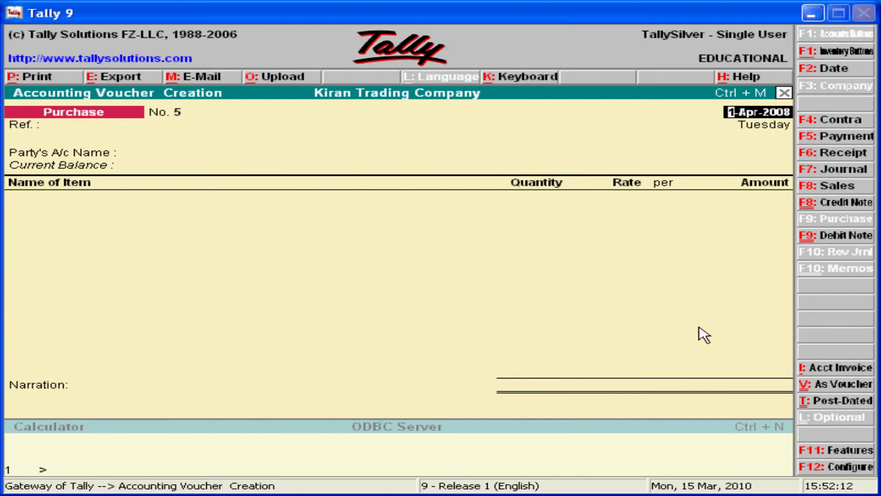
pyautogui.press('Return')
pyautogui.press('Return')
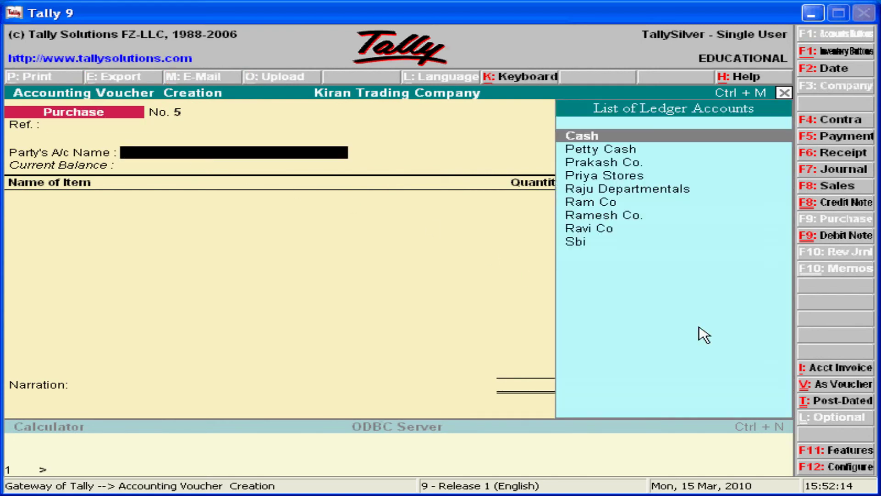
# Step: Choose Raju Departmentals as the purchase voucher's party account
pyautogui.press('Down')
pyautogui.press('Down')
pyautogui.press('Down')
pyautogui.press('Down')
pyautogui.press('Return')
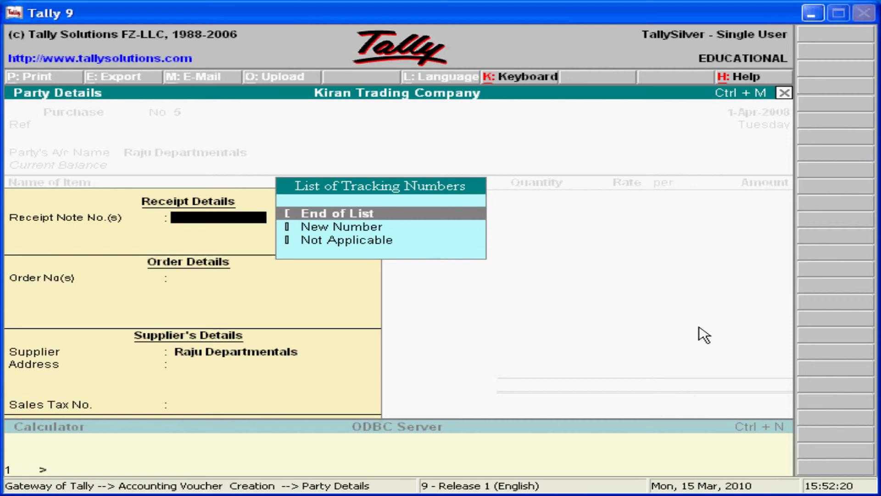
# Step: Add a new receipt note number 12 dated 1-Apr-2008 to the party details and end the receipt note list
pyautogui.press('Down')
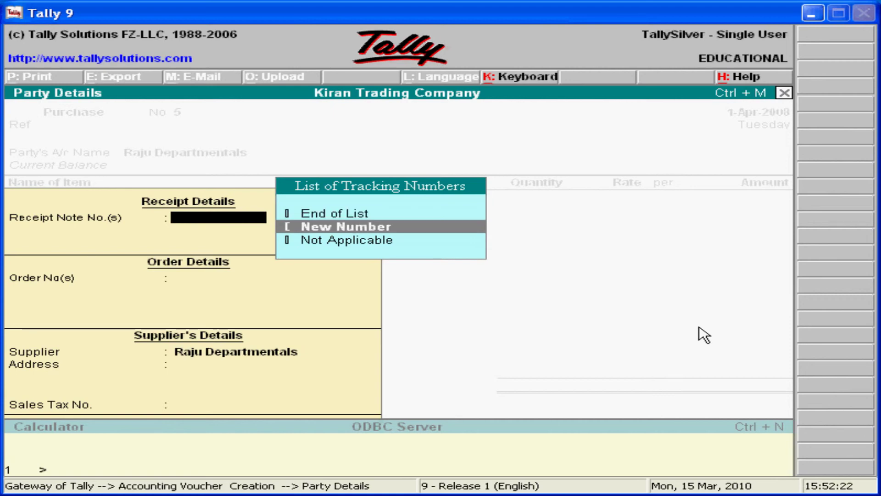
pyautogui.press('Return')
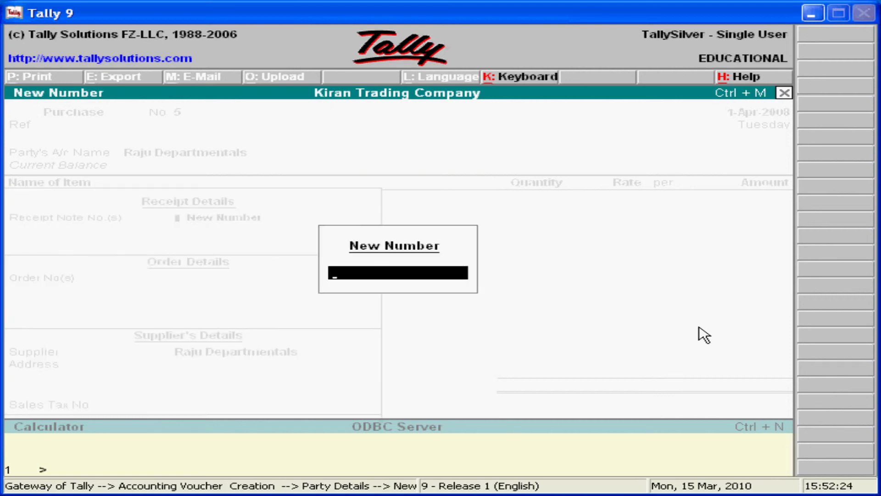
pyautogui.write('12')
pyautogui.press('Return')
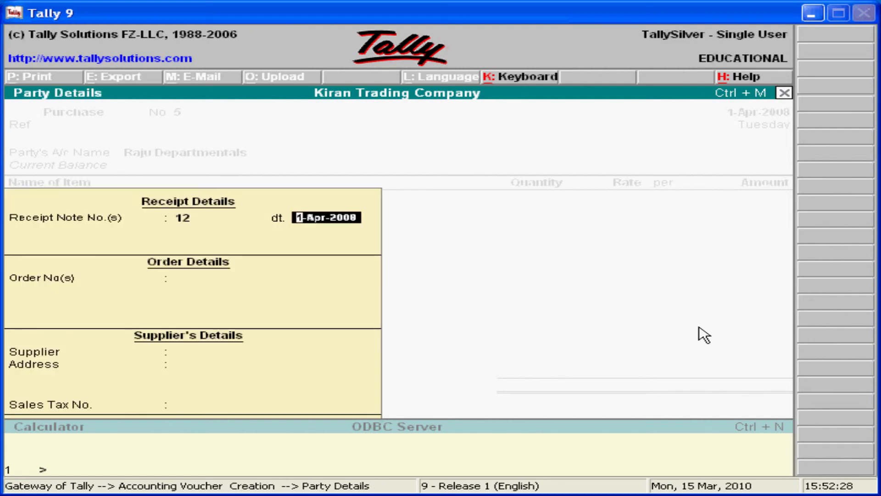
pyautogui.press('Return')
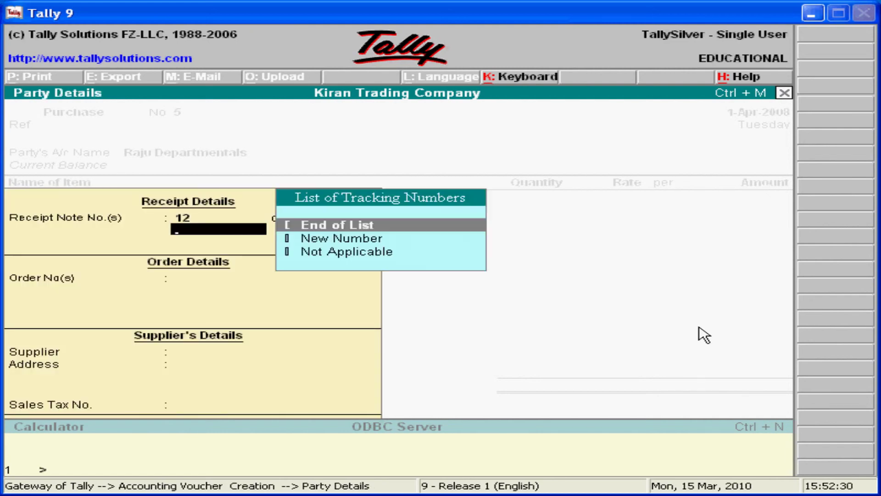
pyautogui.press('Return')
# Step: Add a new order number to the order details, end the order list, and accept the remaining party details as they are
pyautogui.press('Down')
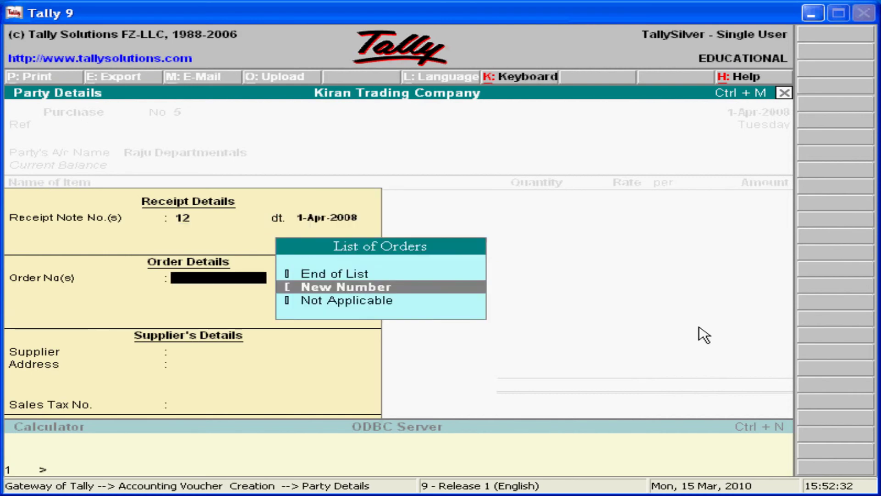
pyautogui.press('Return')
pyautogui.write('O6')
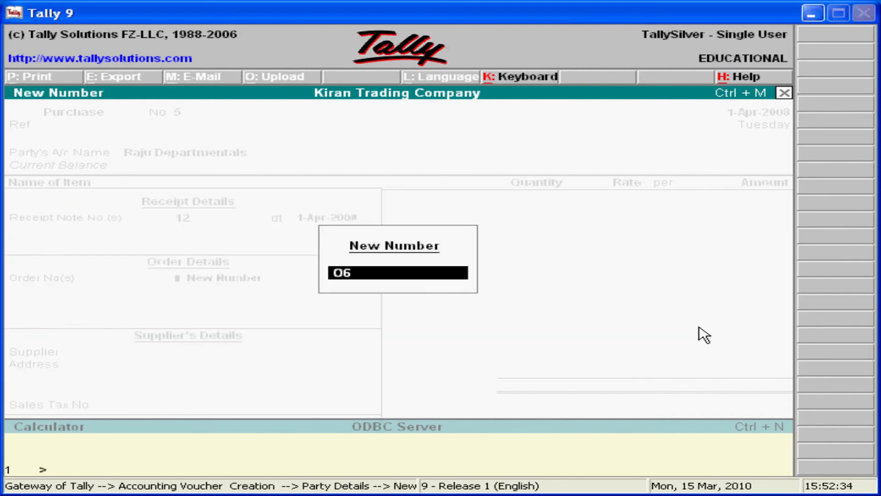
pyautogui.press('Return')
pyautogui.press('Return')
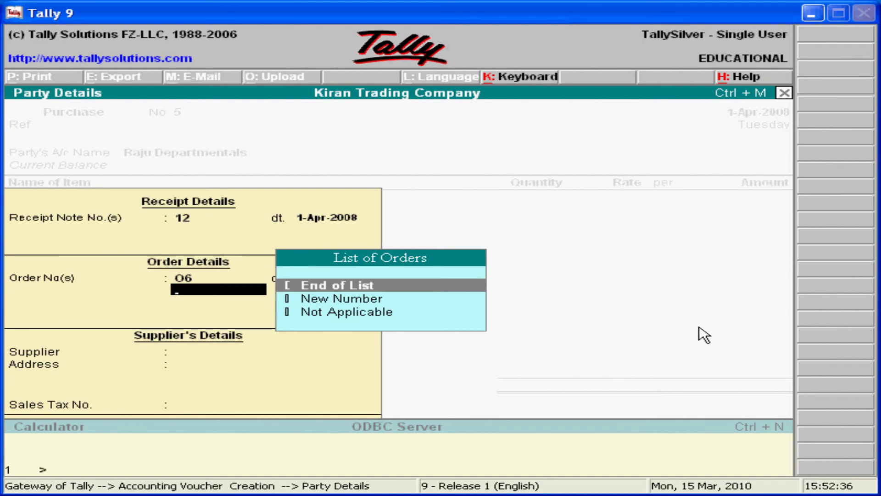
pyautogui.press('Return')
pyautogui.press('Return')
pyautogui.press('Return')
pyautogui.press('Return')
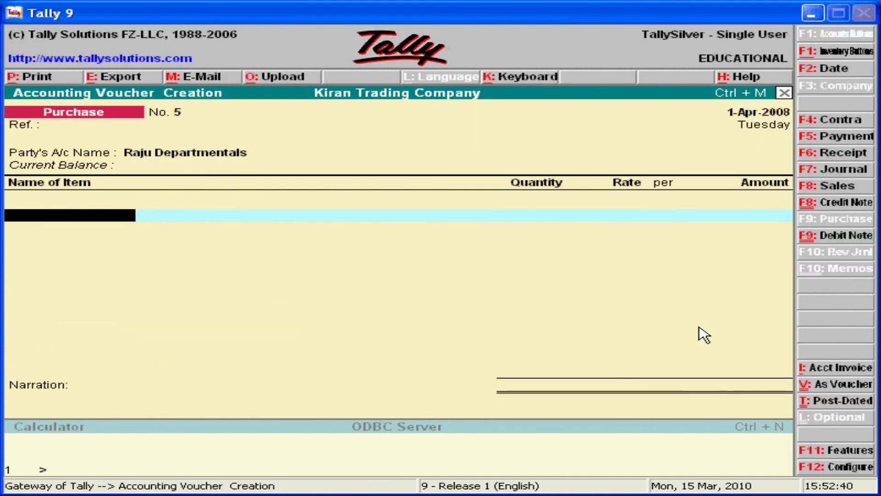
# Step: Choose Tomato Ketchup as the voucher's item and allocate it to tracking number 12
pyautogui.press('Down')
pyautogui.press('Down')
pyautogui.press('Down')
pyautogui.press('Down')
pyautogui.press('Down')
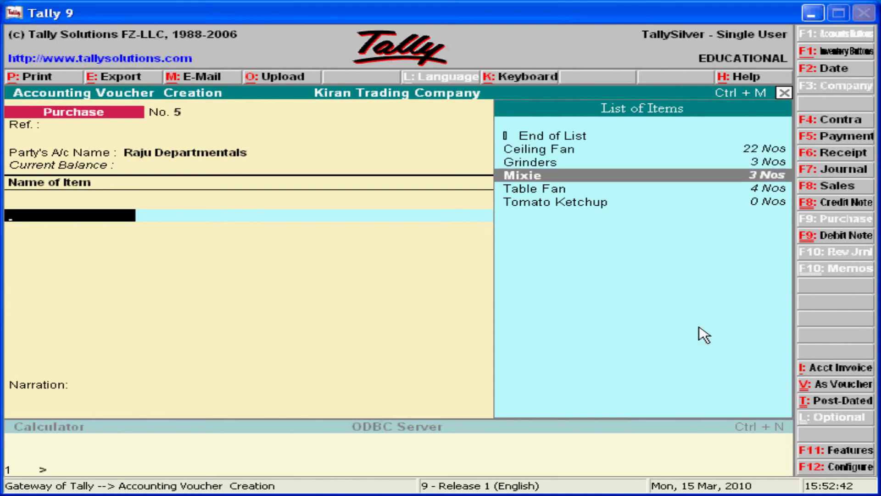
pyautogui.press('Return')
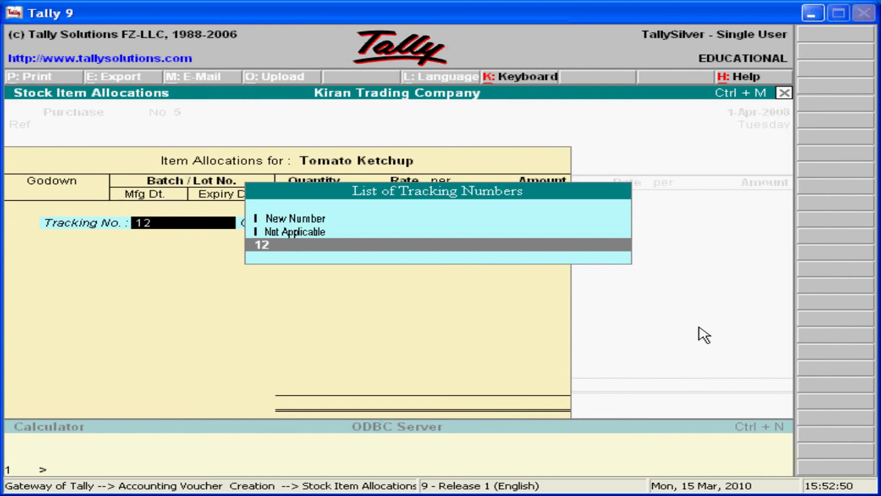
pyautogui.press('Return')
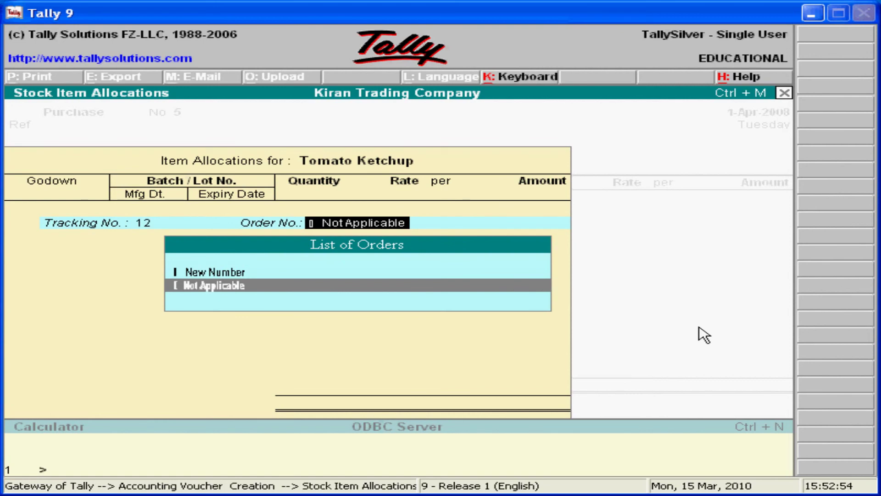
# Step: Assign a new order number to the Tomato Ketchup allocation, due on 1-Apr-2009
pyautogui.press('Up')
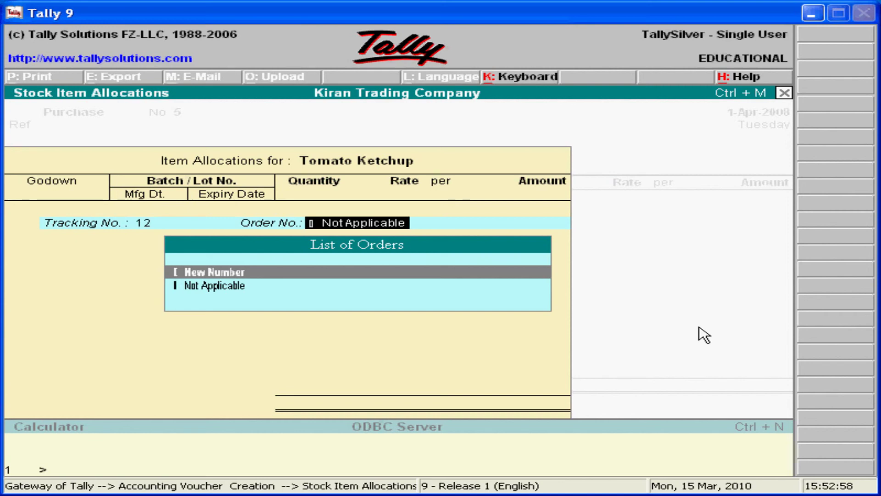
pyautogui.press('Return')
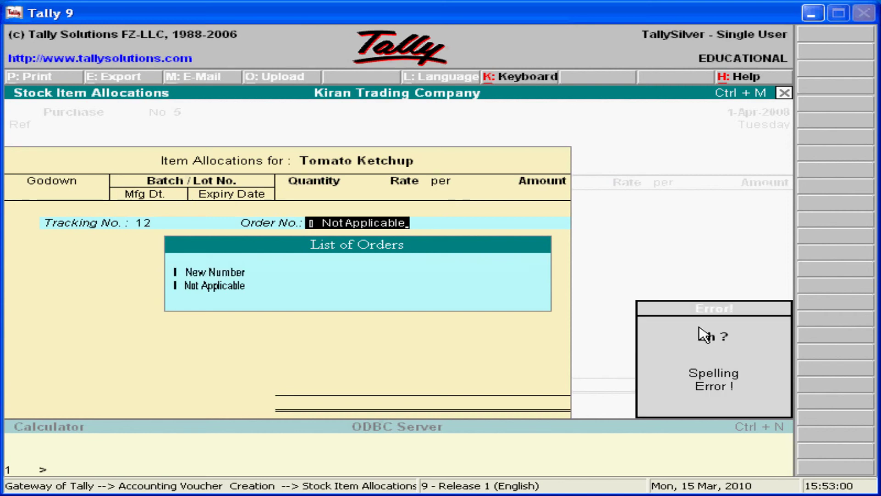
pyautogui.press('Return')
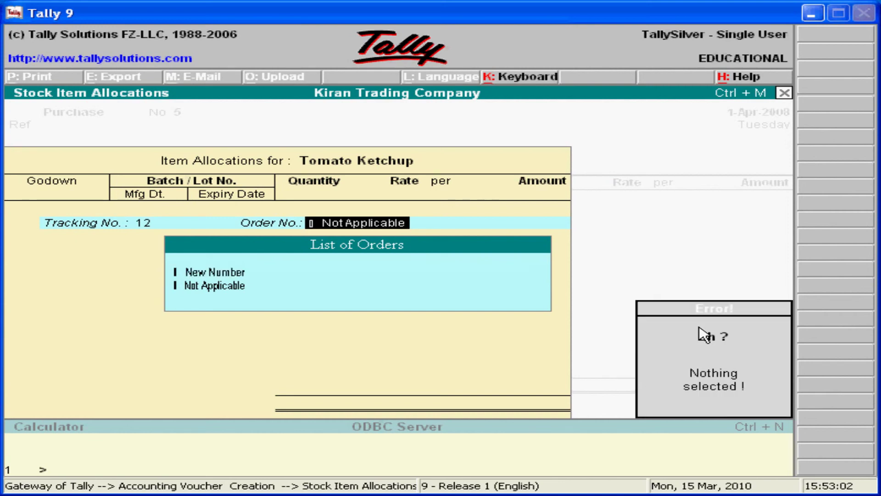
pyautogui.press('Return')
pyautogui.press('Down')
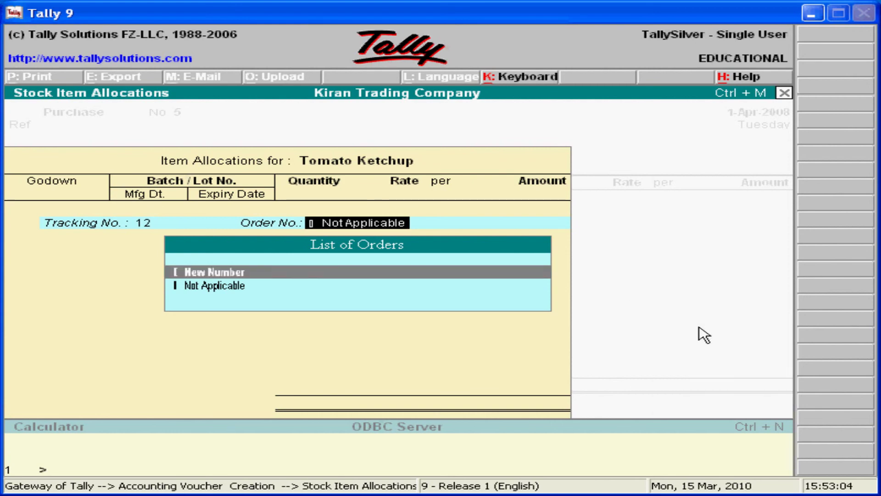
pyautogui.press('Return')
pyautogui.write('06')
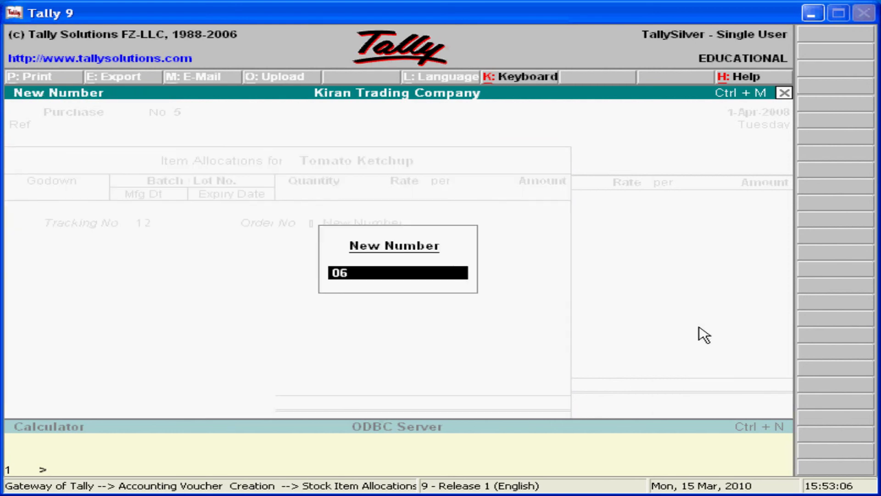
pyautogui.press('Return')
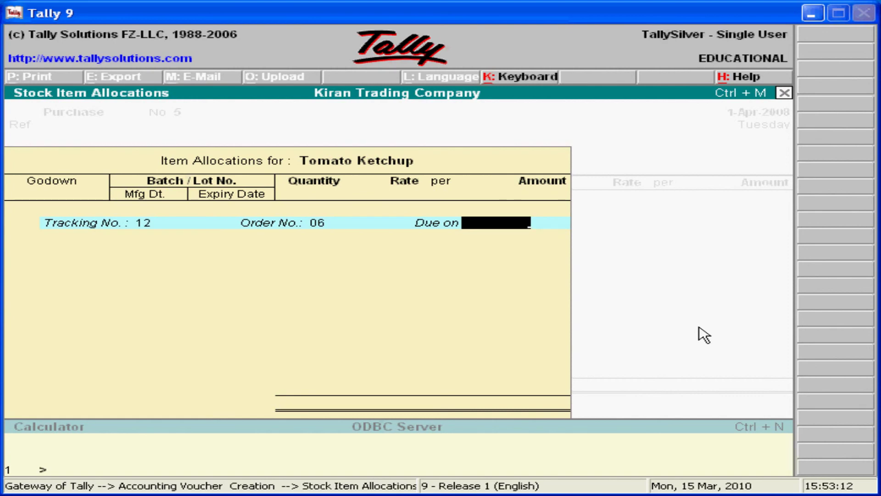
pyautogui.write('1-4-2009')
pyautogui.press('Return')
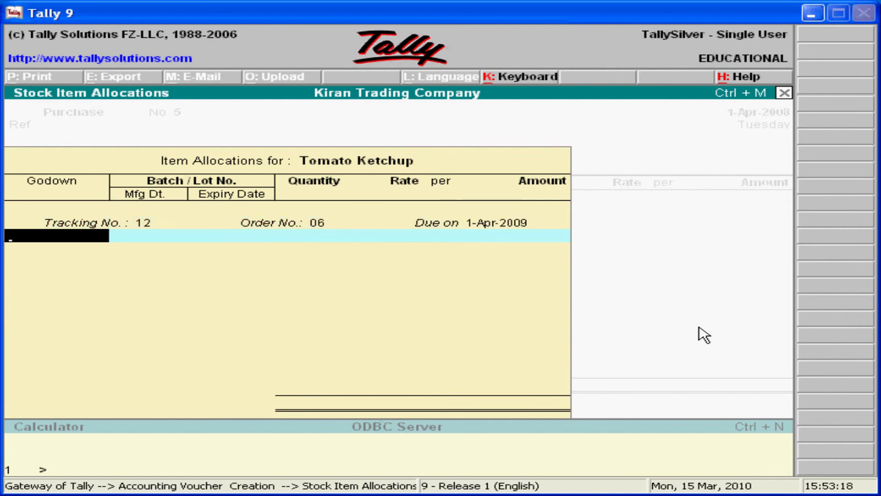
# Step: Allocate the ketchup to the Beach Street godown under a new batch number B1
pyautogui.press('Return')
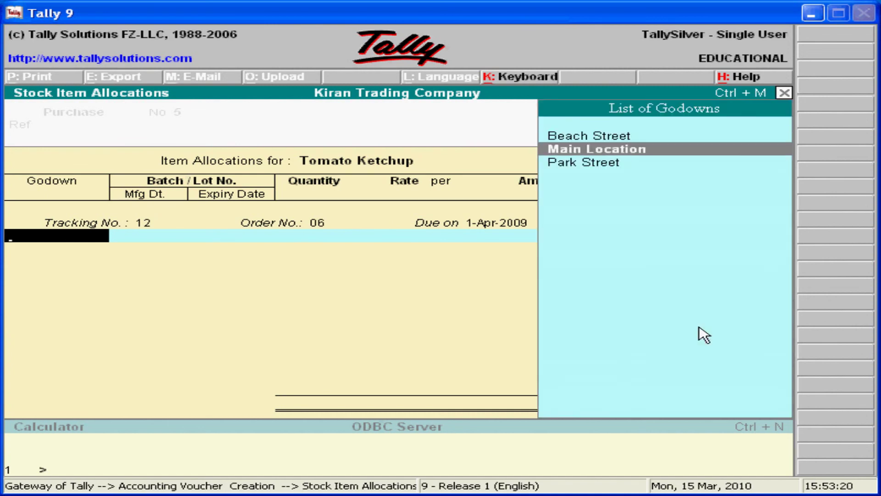
pyautogui.press('Down')
pyautogui.press('Up')
pyautogui.press('Up')
pyautogui.press('Down')
pyautogui.press('Up')
pyautogui.press('Return')
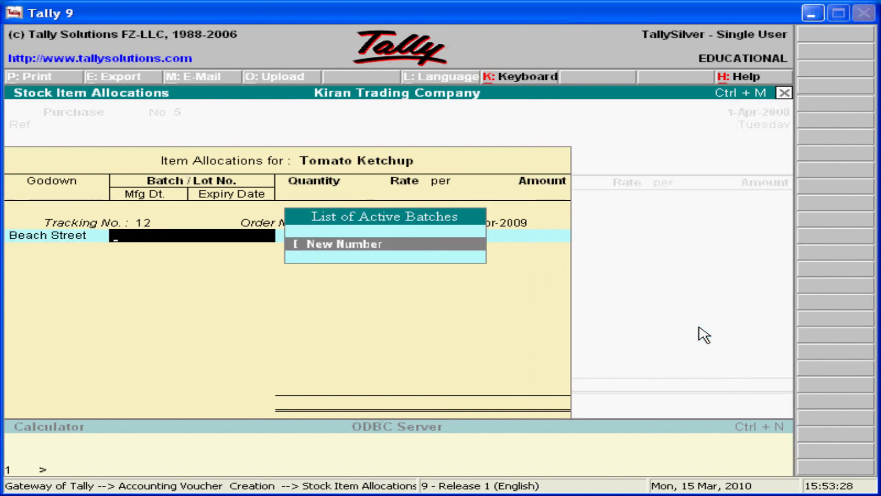
pyautogui.press('Return')
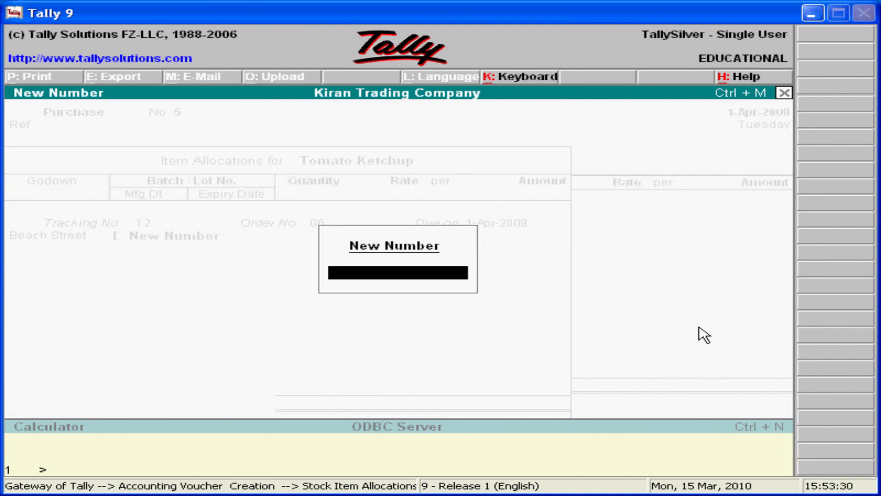
pyautogui.write('B1')
pyautogui.press('Return')
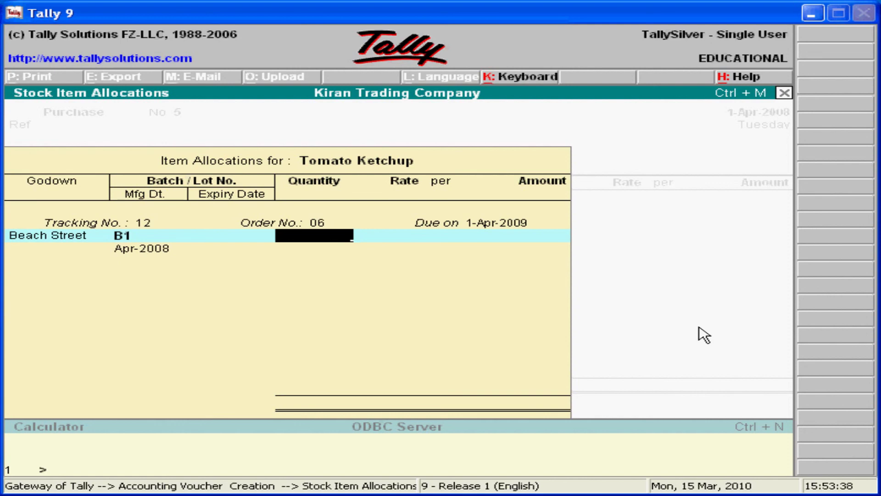
# Step: Set batch B1's quantity to 20 Nos at a rate of 50 per Nos and accept the amount
pyautogui.write('20')
pyautogui.press('Return')
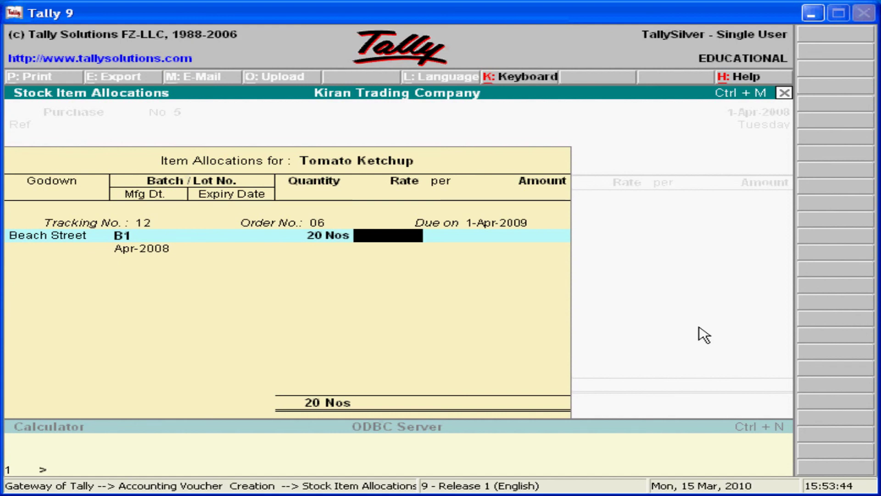
pyautogui.write('50')
pyautogui.press('Return')
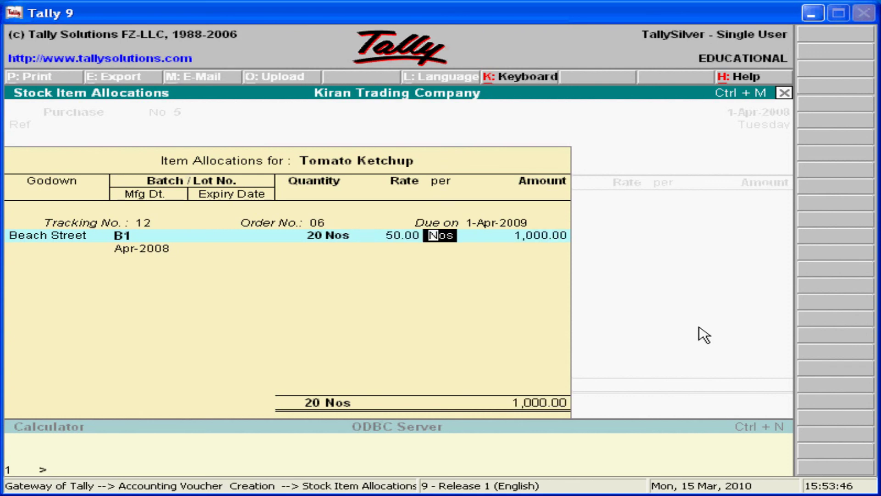
pyautogui.press('Return')
pyautogui.press('Return')
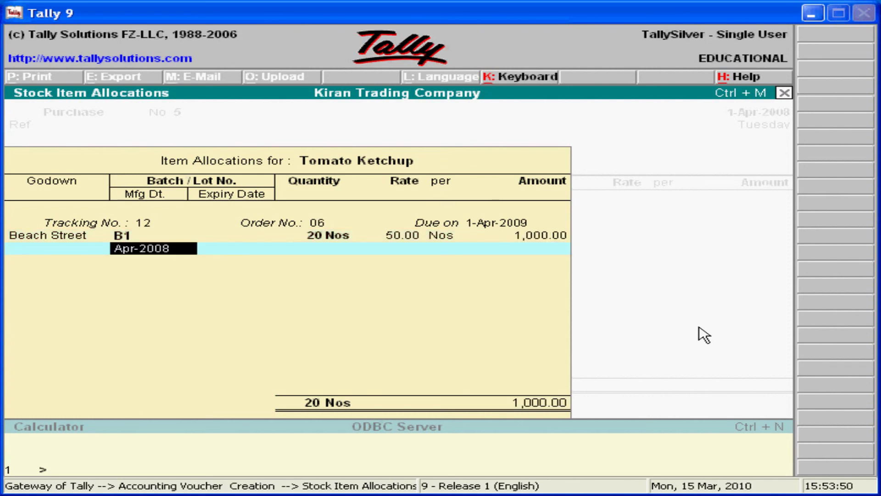
# Step: Keep batch B1's manufacturing date as Apr-2008, set its expiry to Apr-2010, and end the item allocations
pyautogui.press('Return')
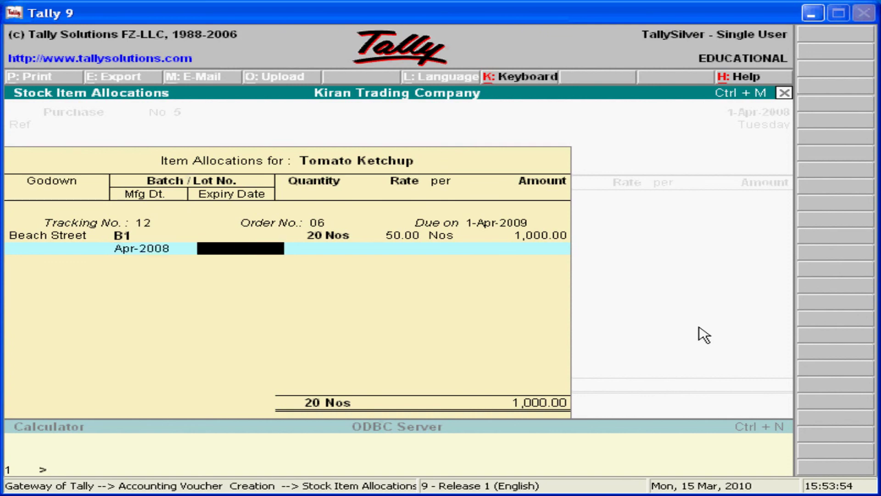
pyautogui.write('apr-200')
pyautogui.press('BackSpace')
pyautogui.press('BackSpace')
pyautogui.write('010')
pyautogui.press('Return')
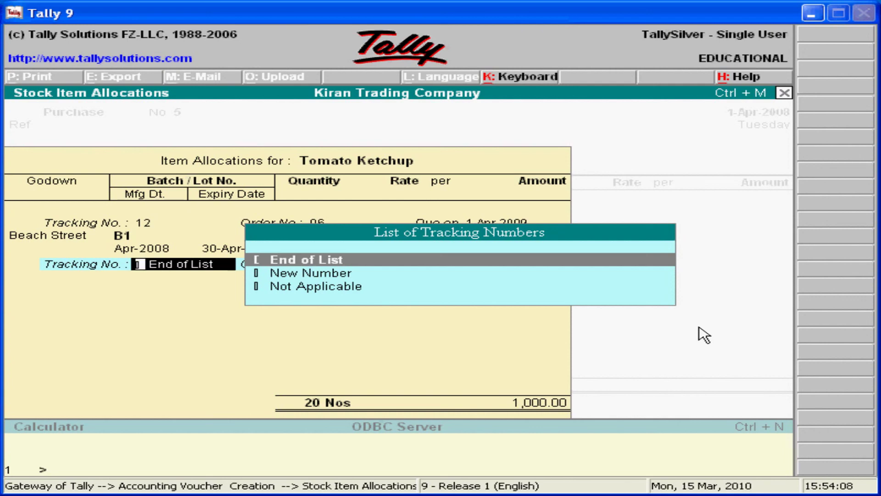
pyautogui.press('Return')
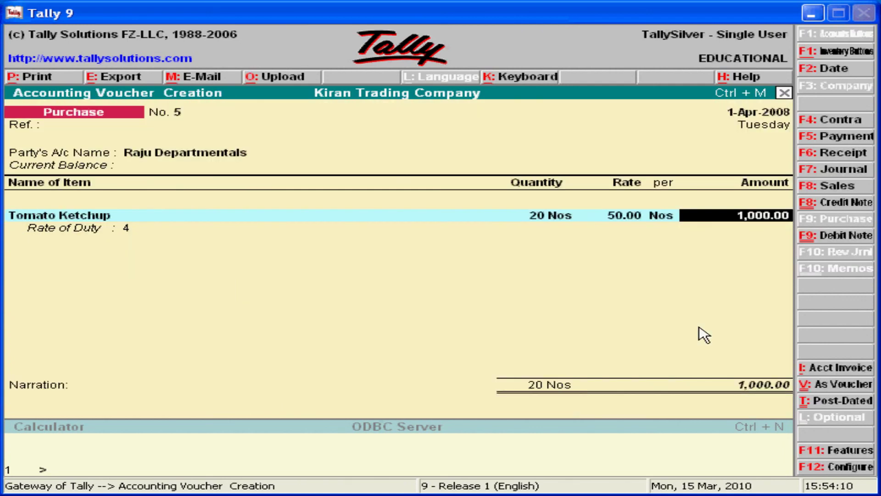
# Step: Accept the item amount and allocate the full 1,000.00 to the Credit Purchases ledger
pyautogui.press('Return')
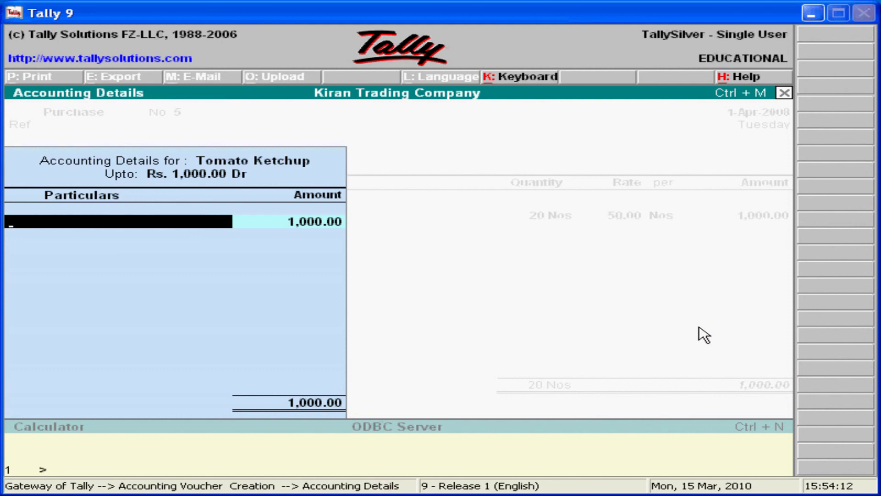
pyautogui.write('p')
pyautogui.press('BackSpace')
pyautogui.press('Return')
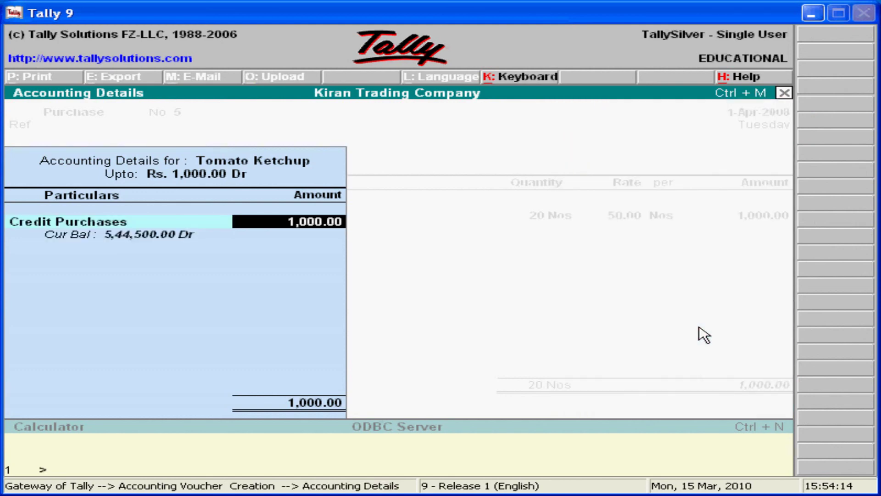
pyautogui.press('Return')
pyautogui.press('Return')
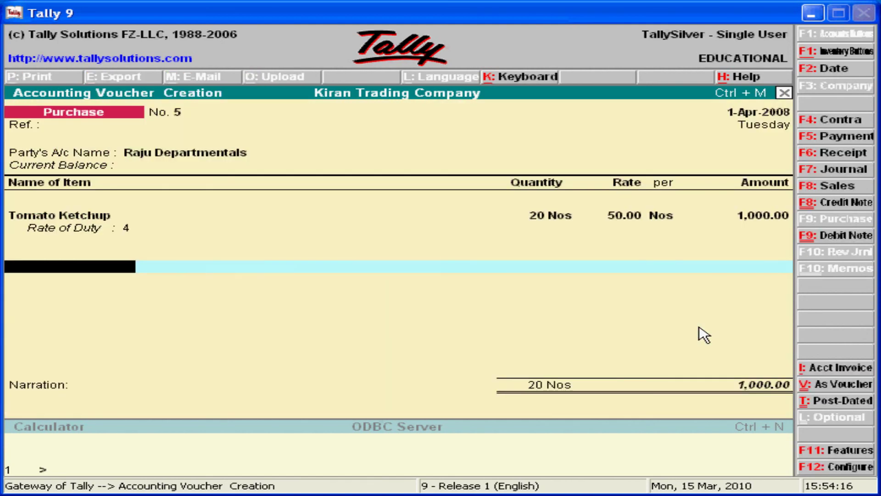
# Step: End the item list, leave the narration blank, and save the purchase voucher
pyautogui.press('Return')
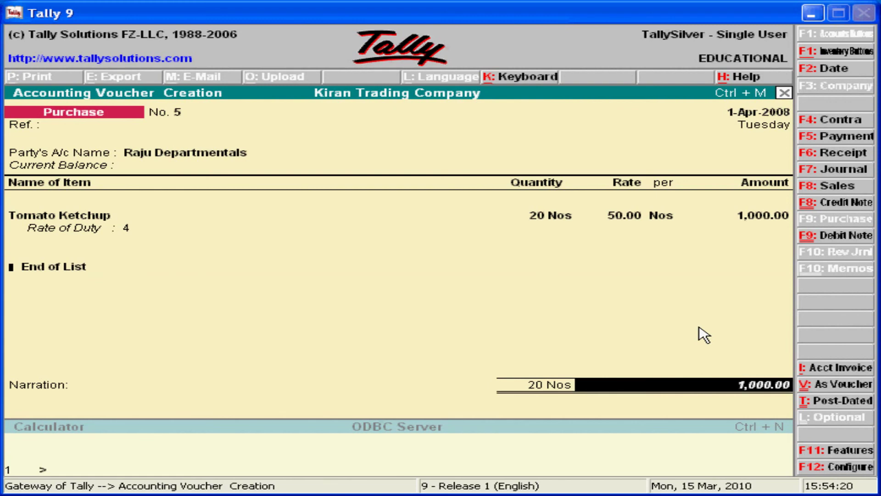
pyautogui.press('Return')
pyautogui.press('Return')
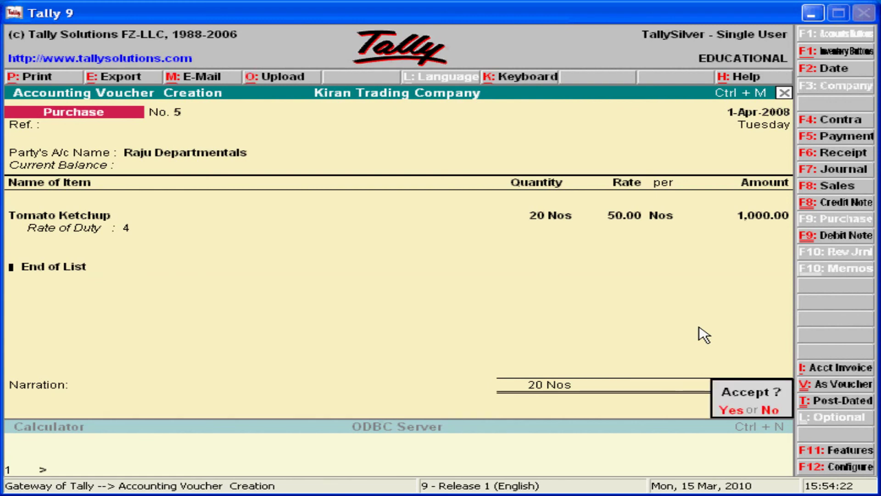
pyautogui.press('Return')
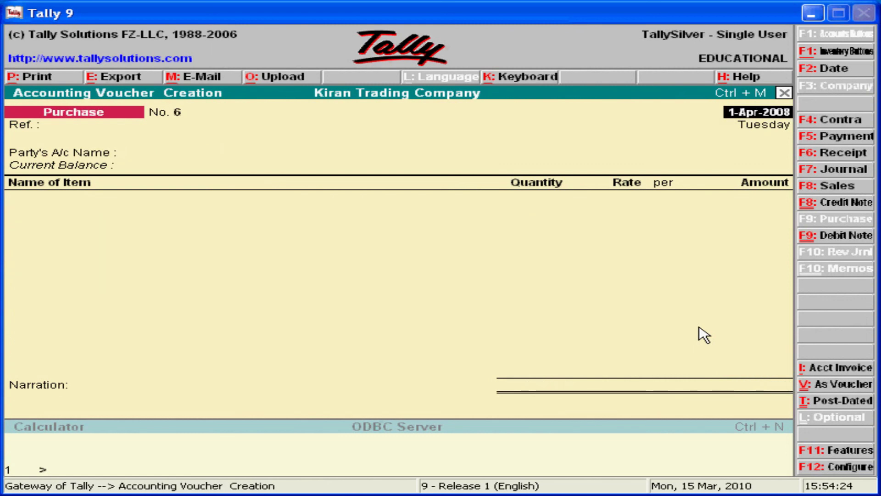